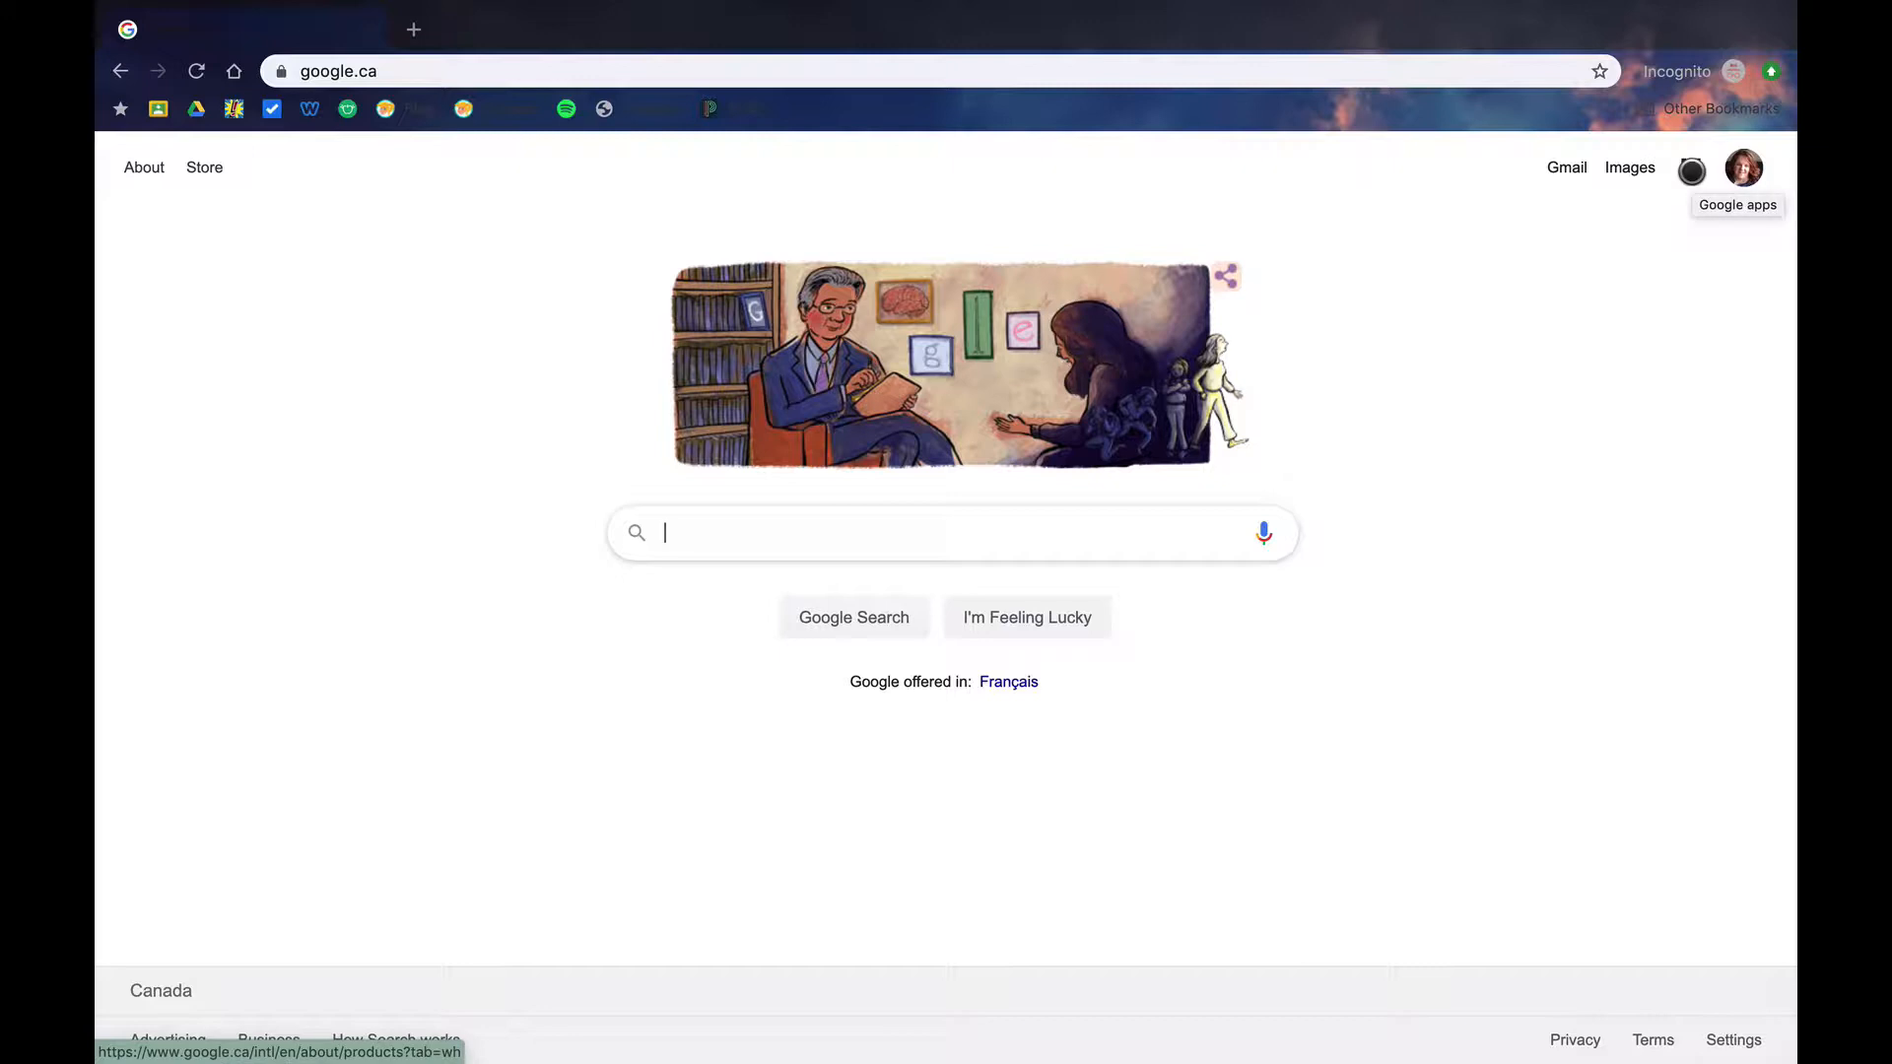
- Open Google Classroom by going to classroom.google.com
click(1691, 172)
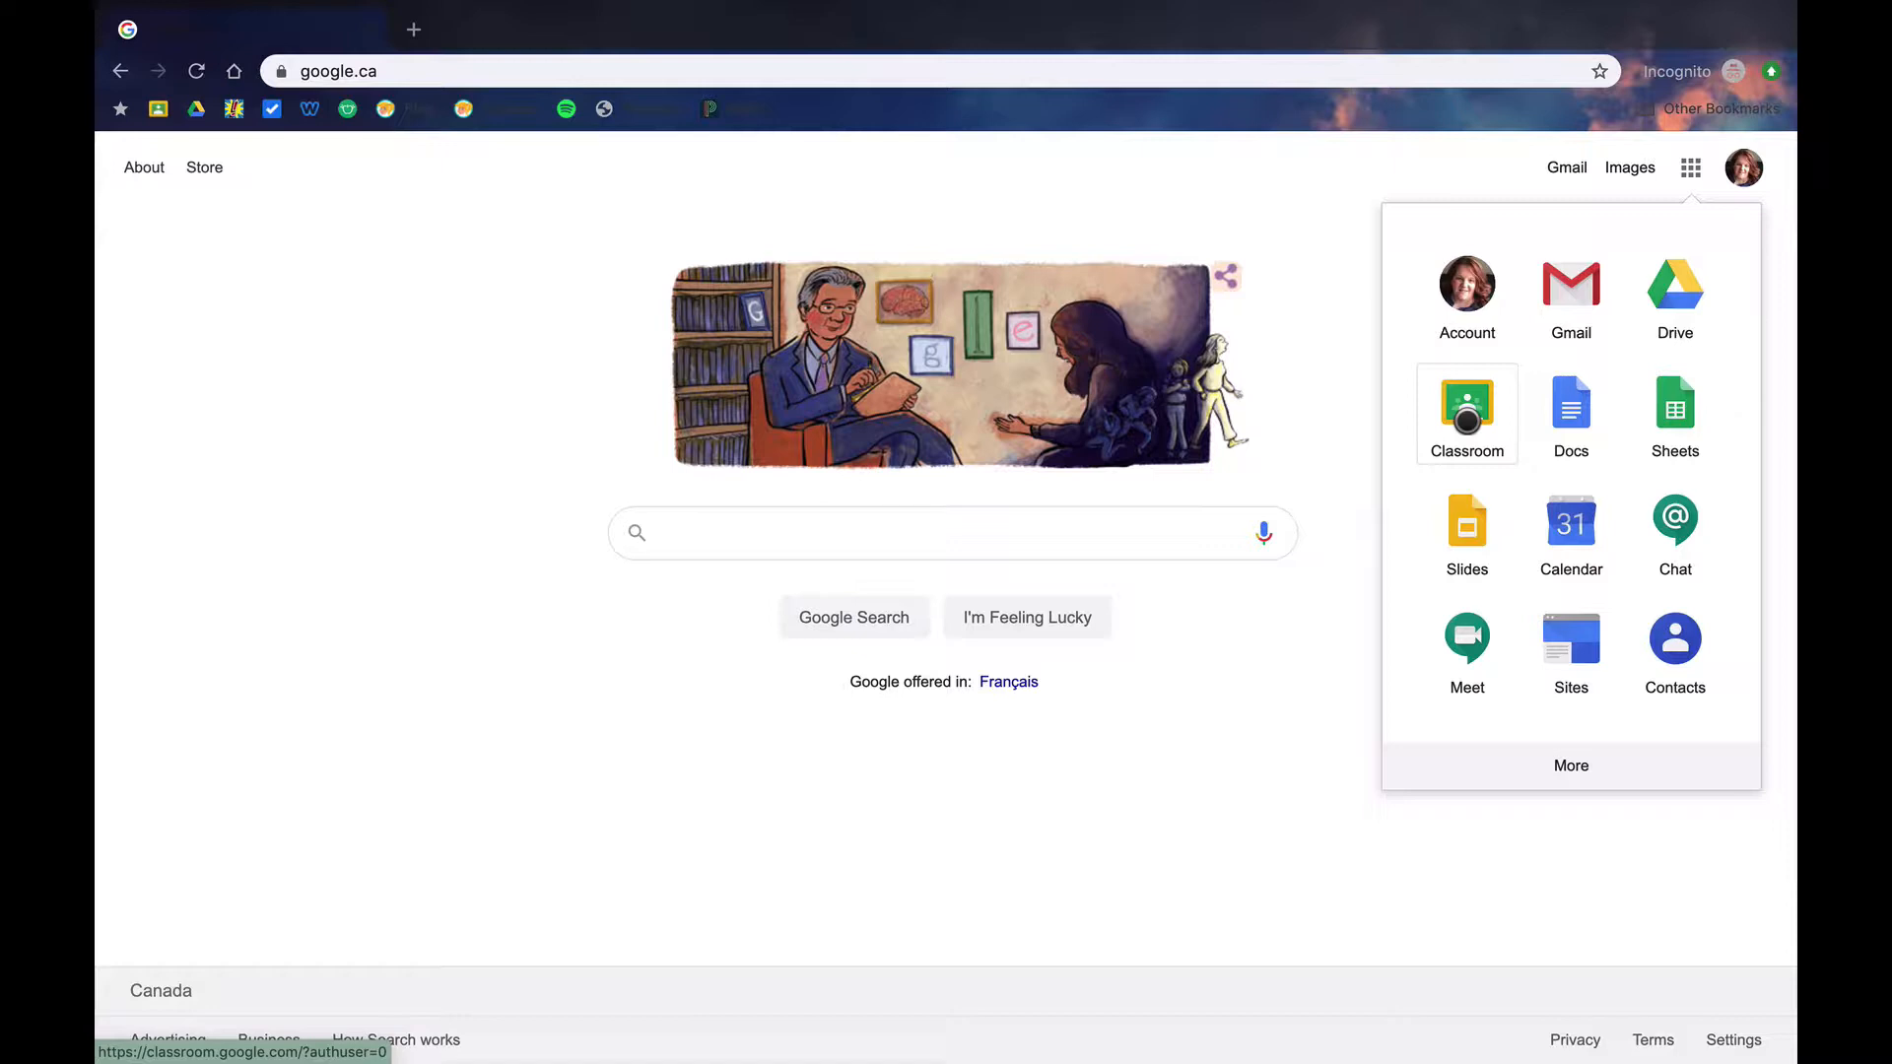
click(424, 75)
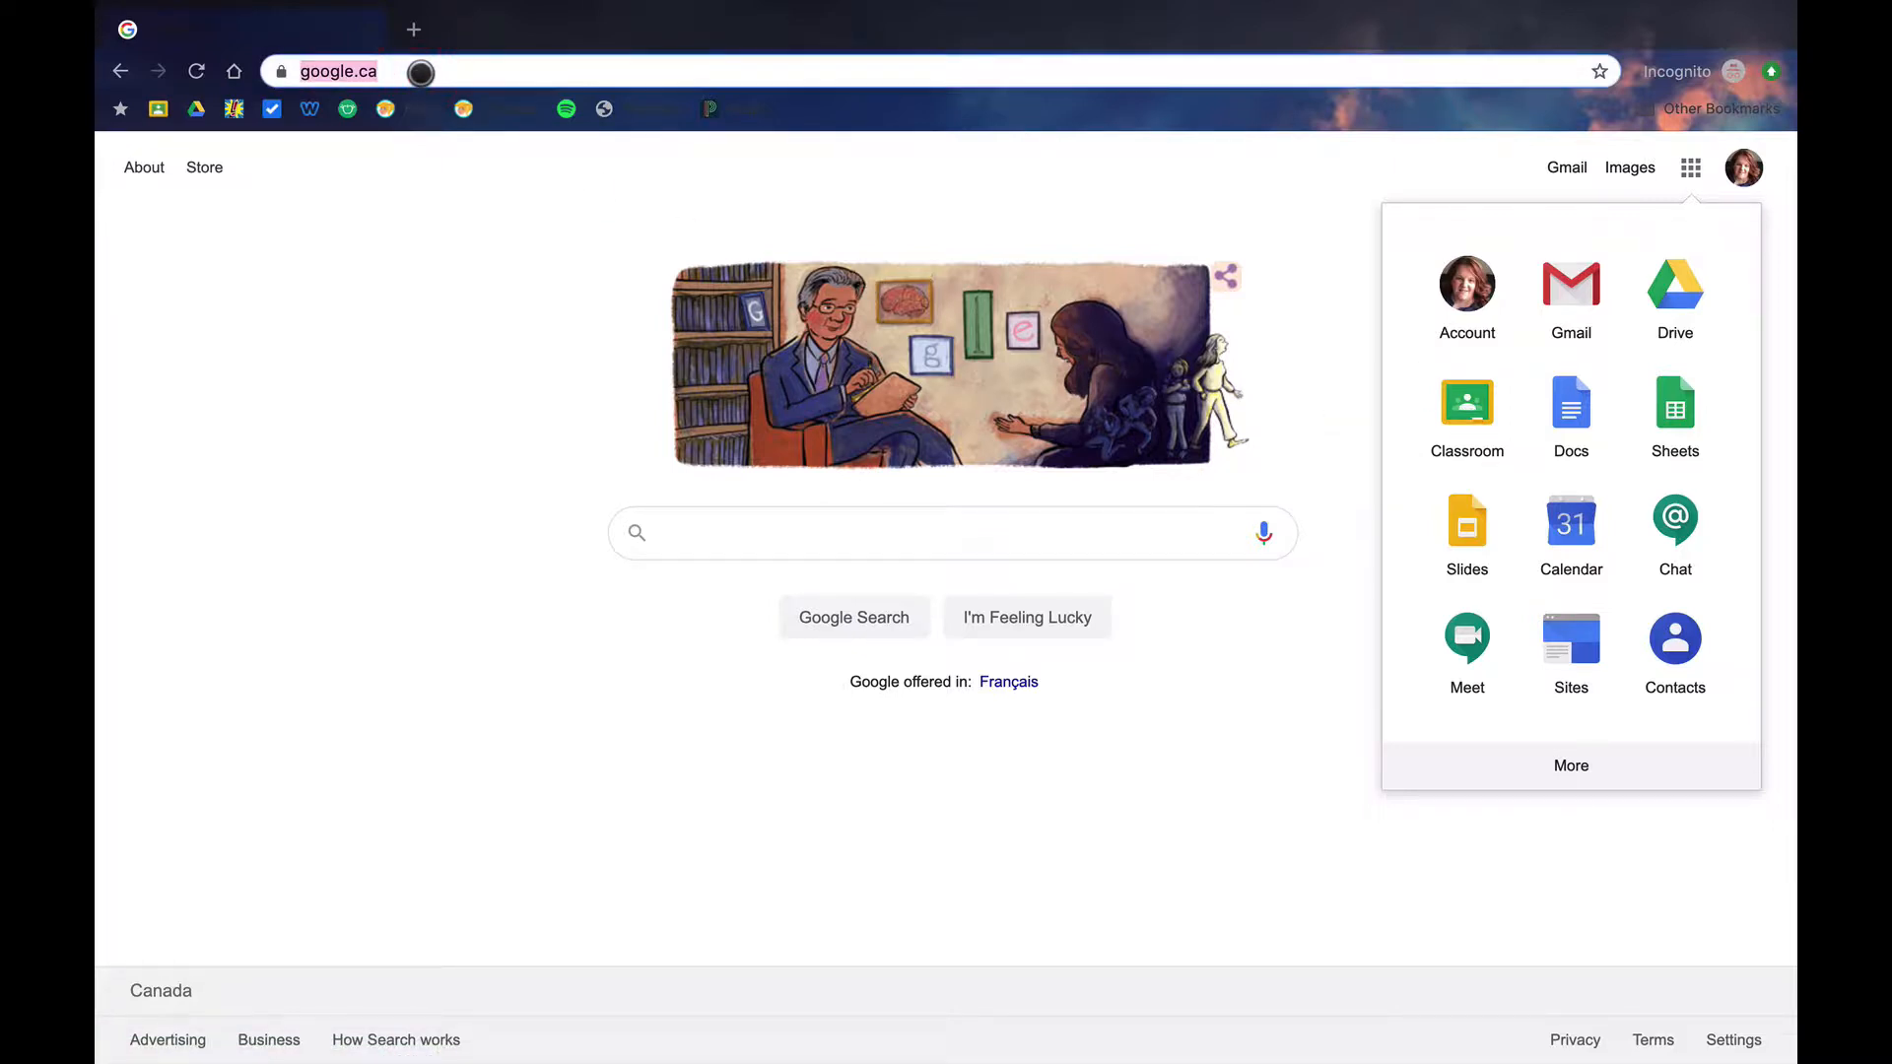
text(clas)
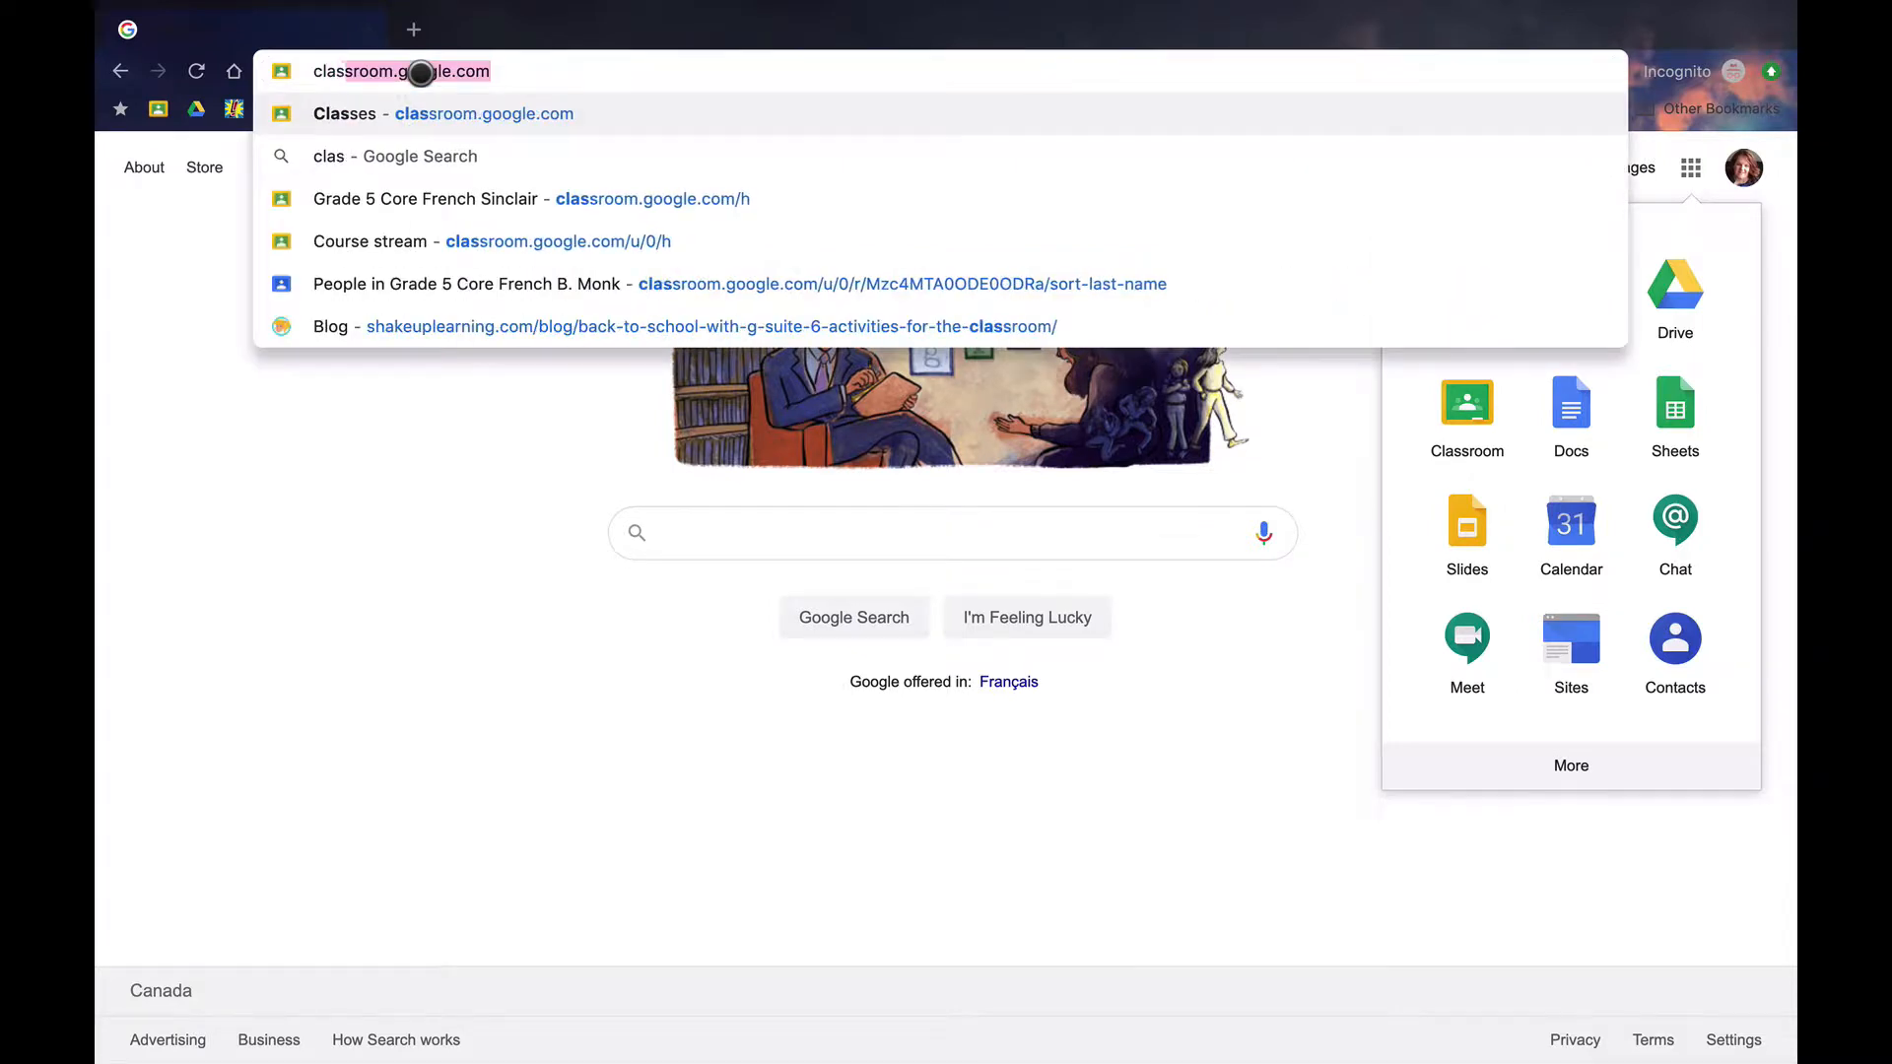
text(sroom.google.com)
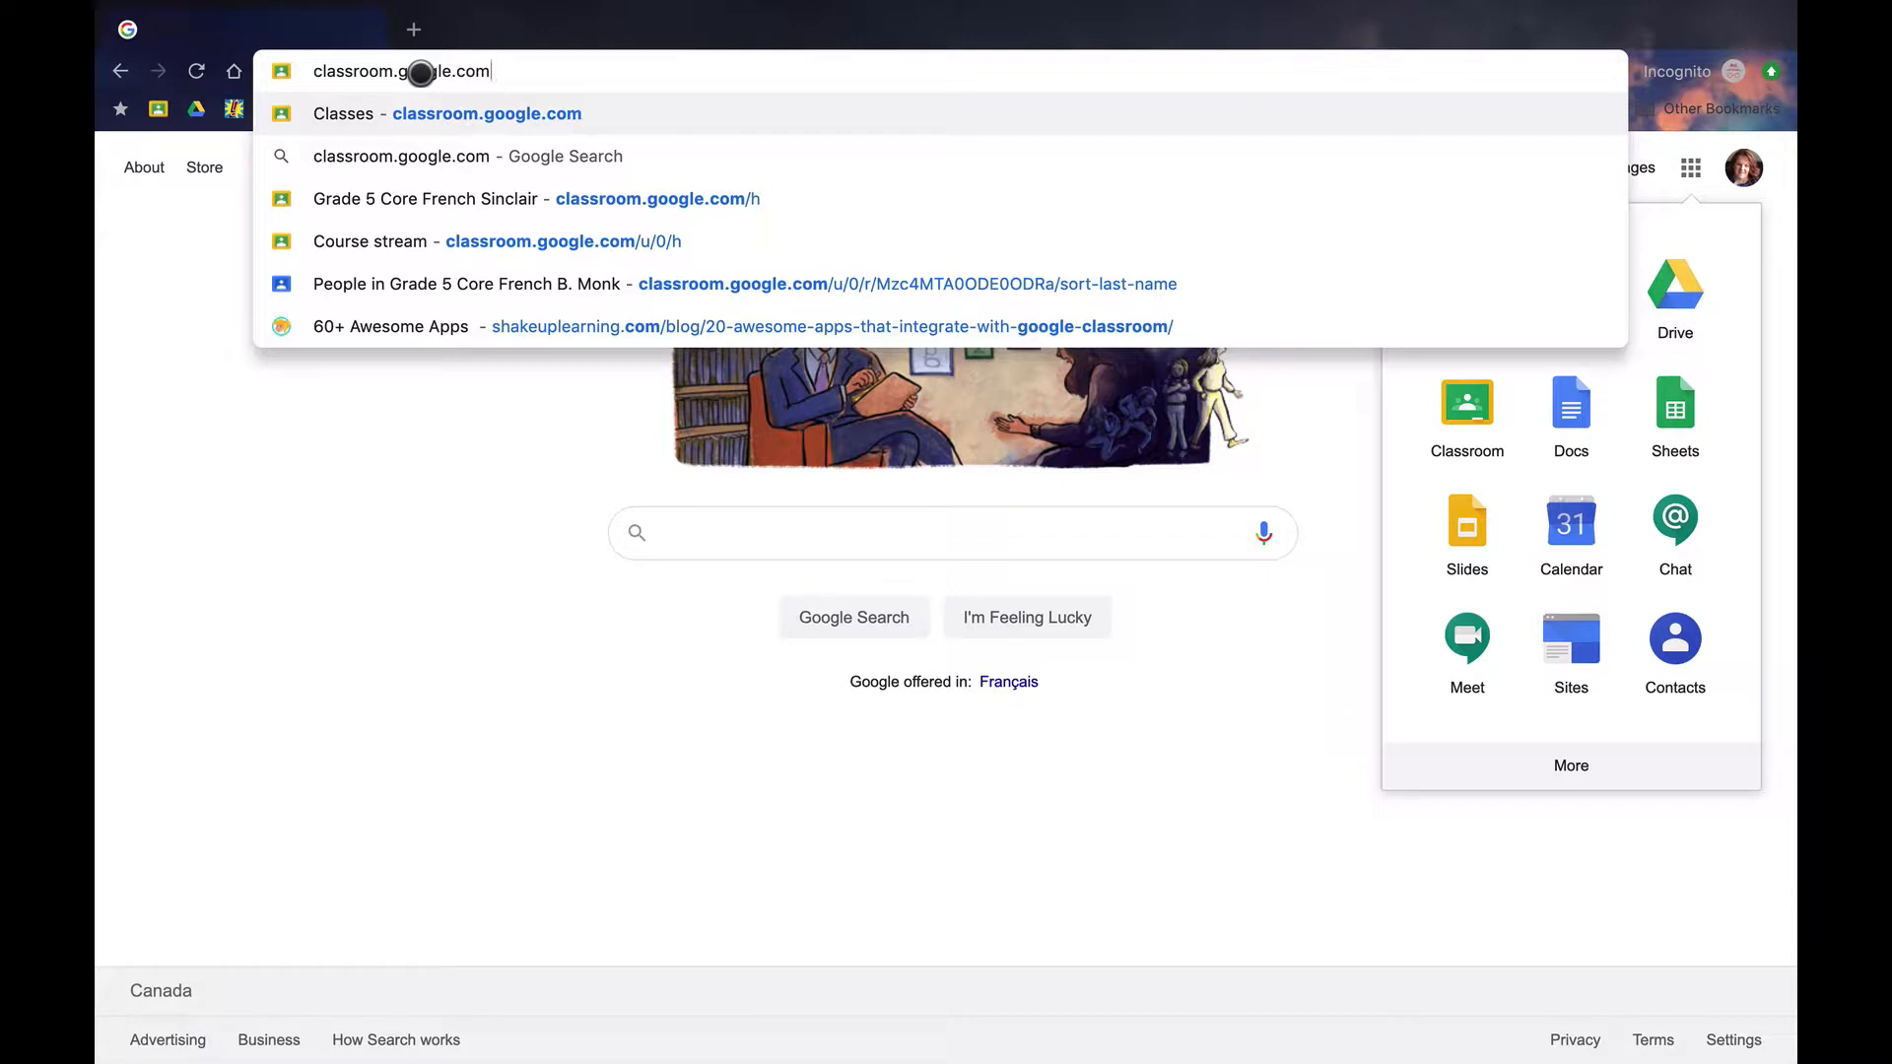
key(Return)
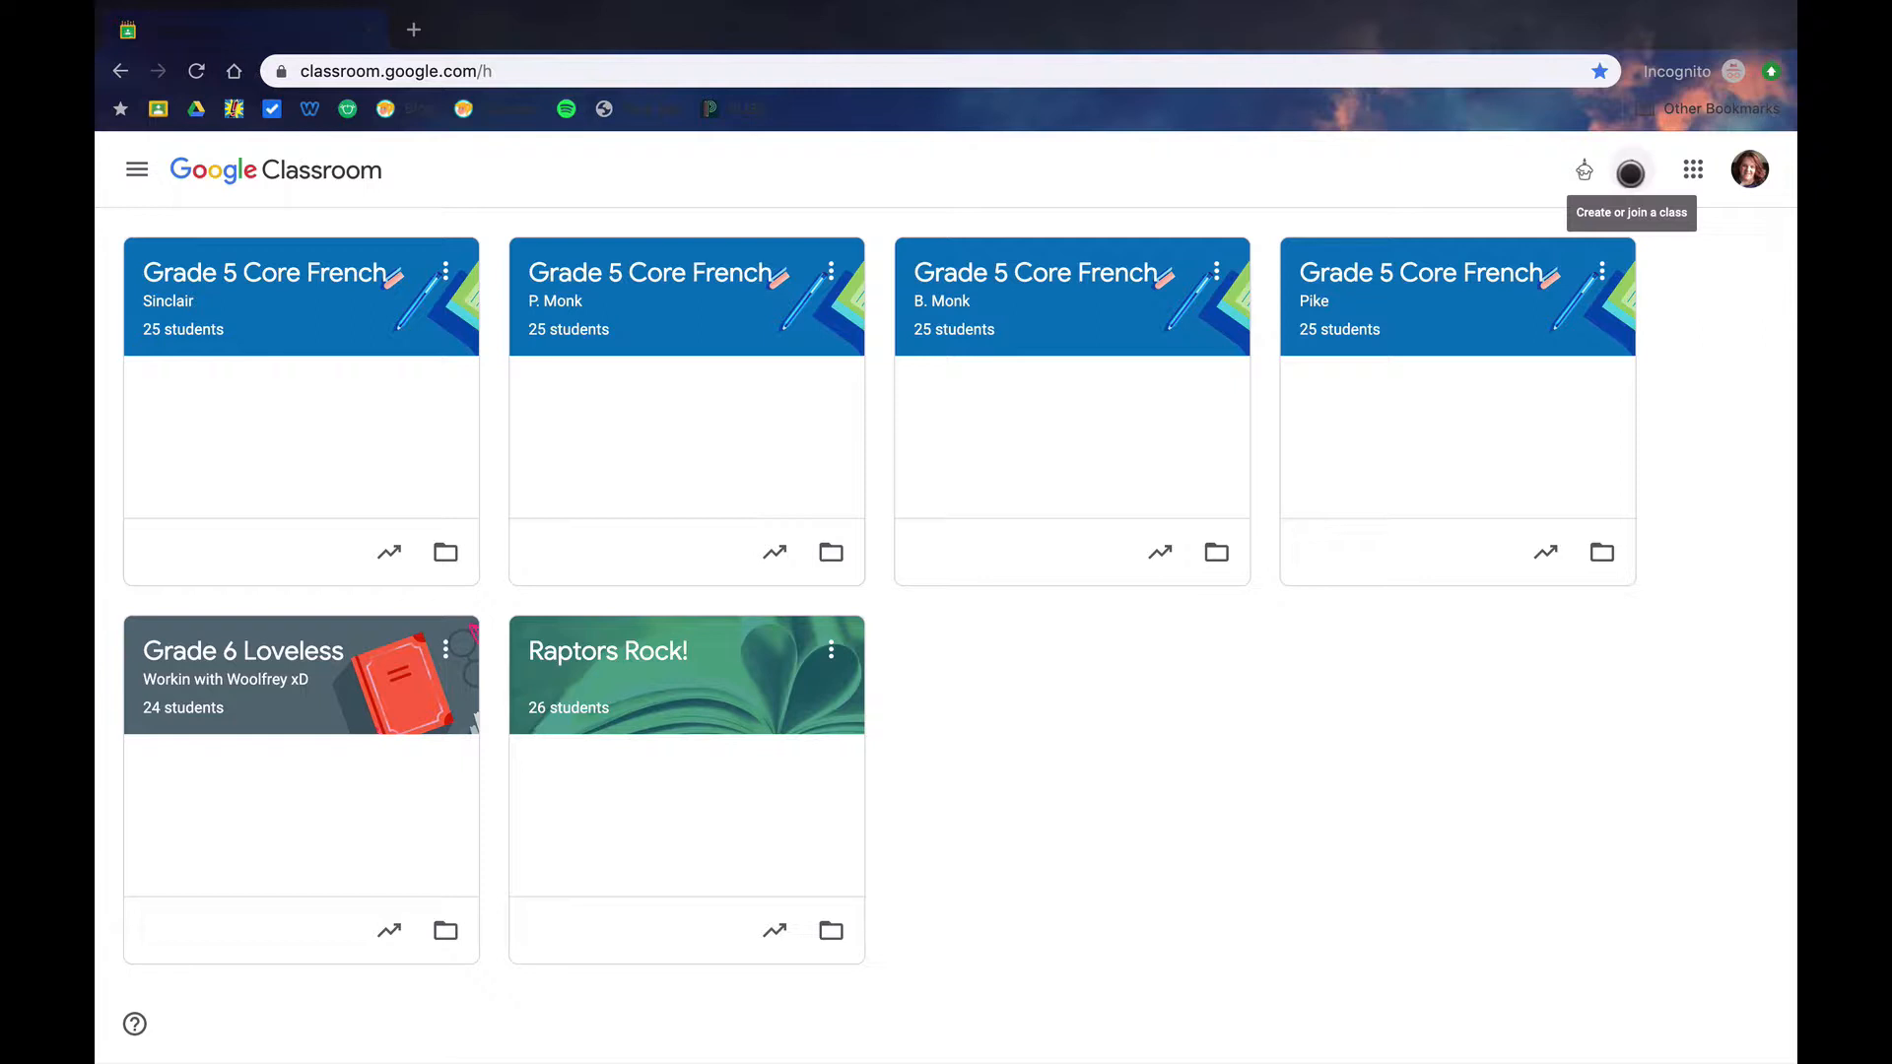
- Create a new class named "Google Classroom Tutorial", leaving section, subject and room blank
click(1630, 172)
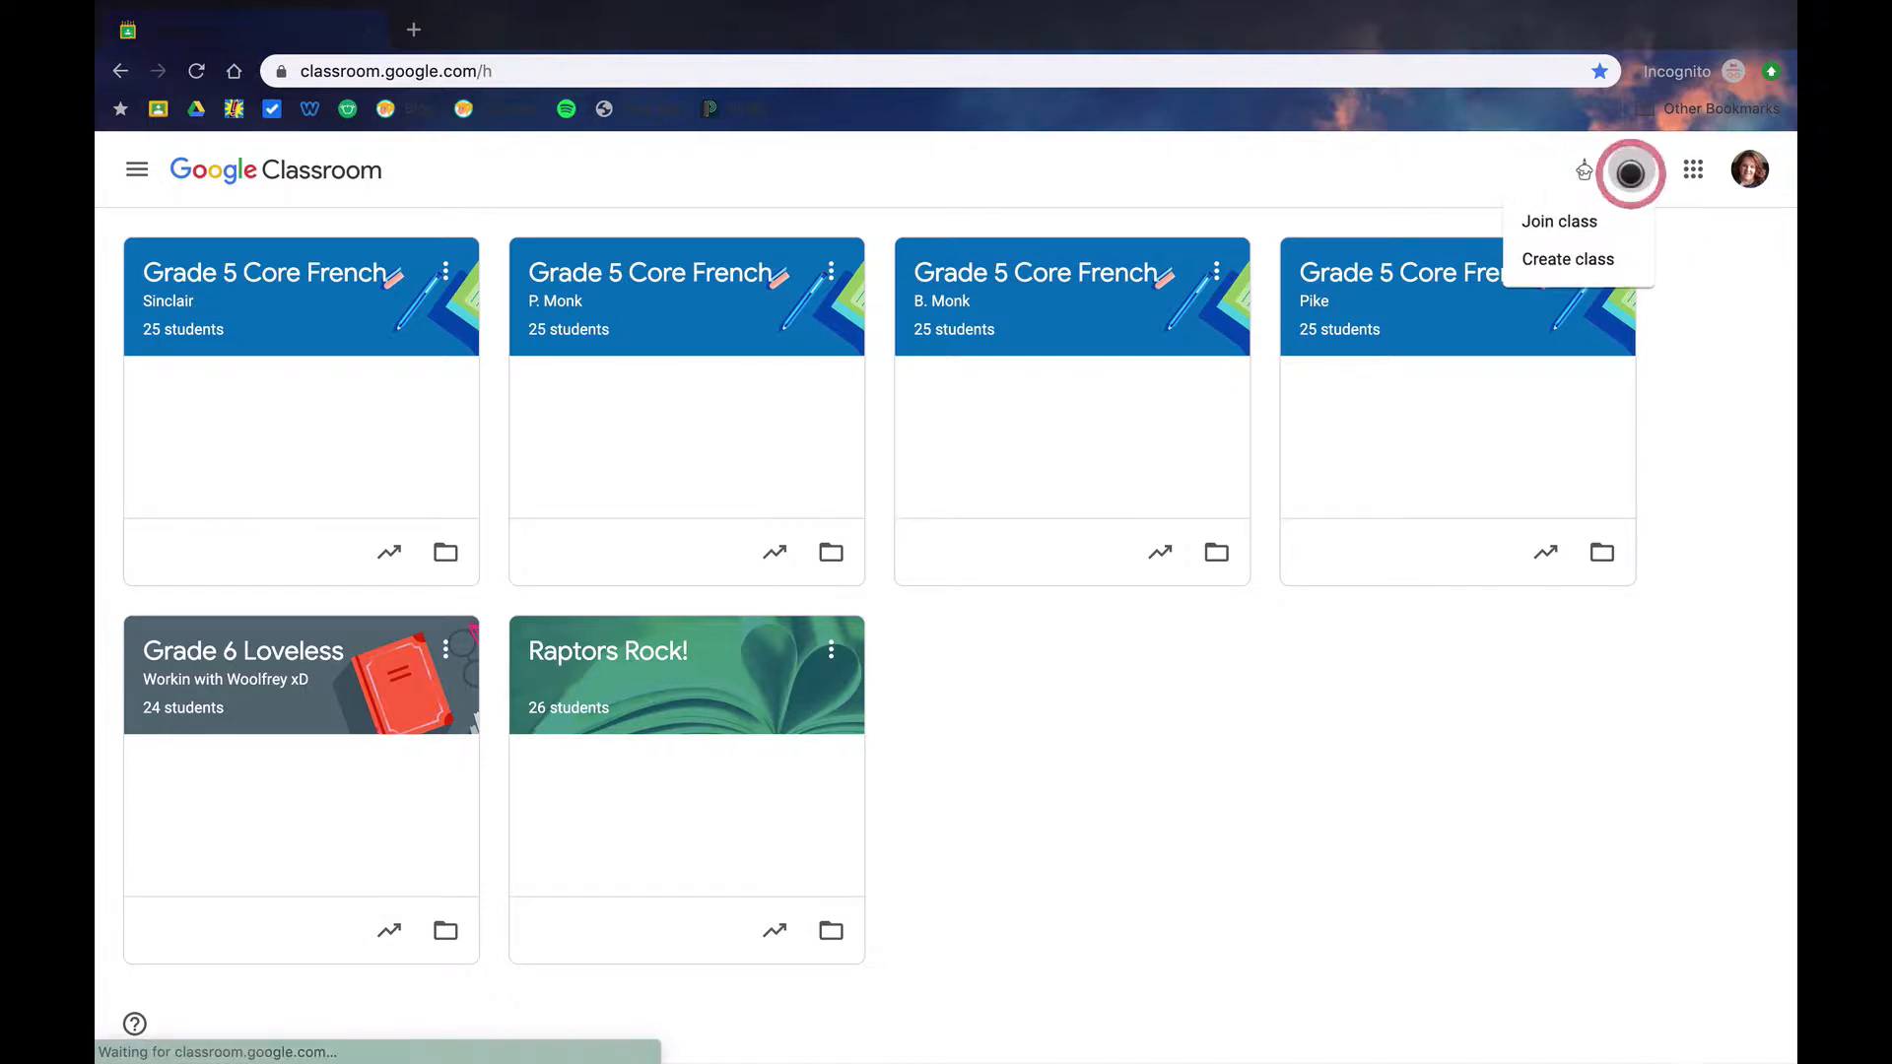
click(1584, 261)
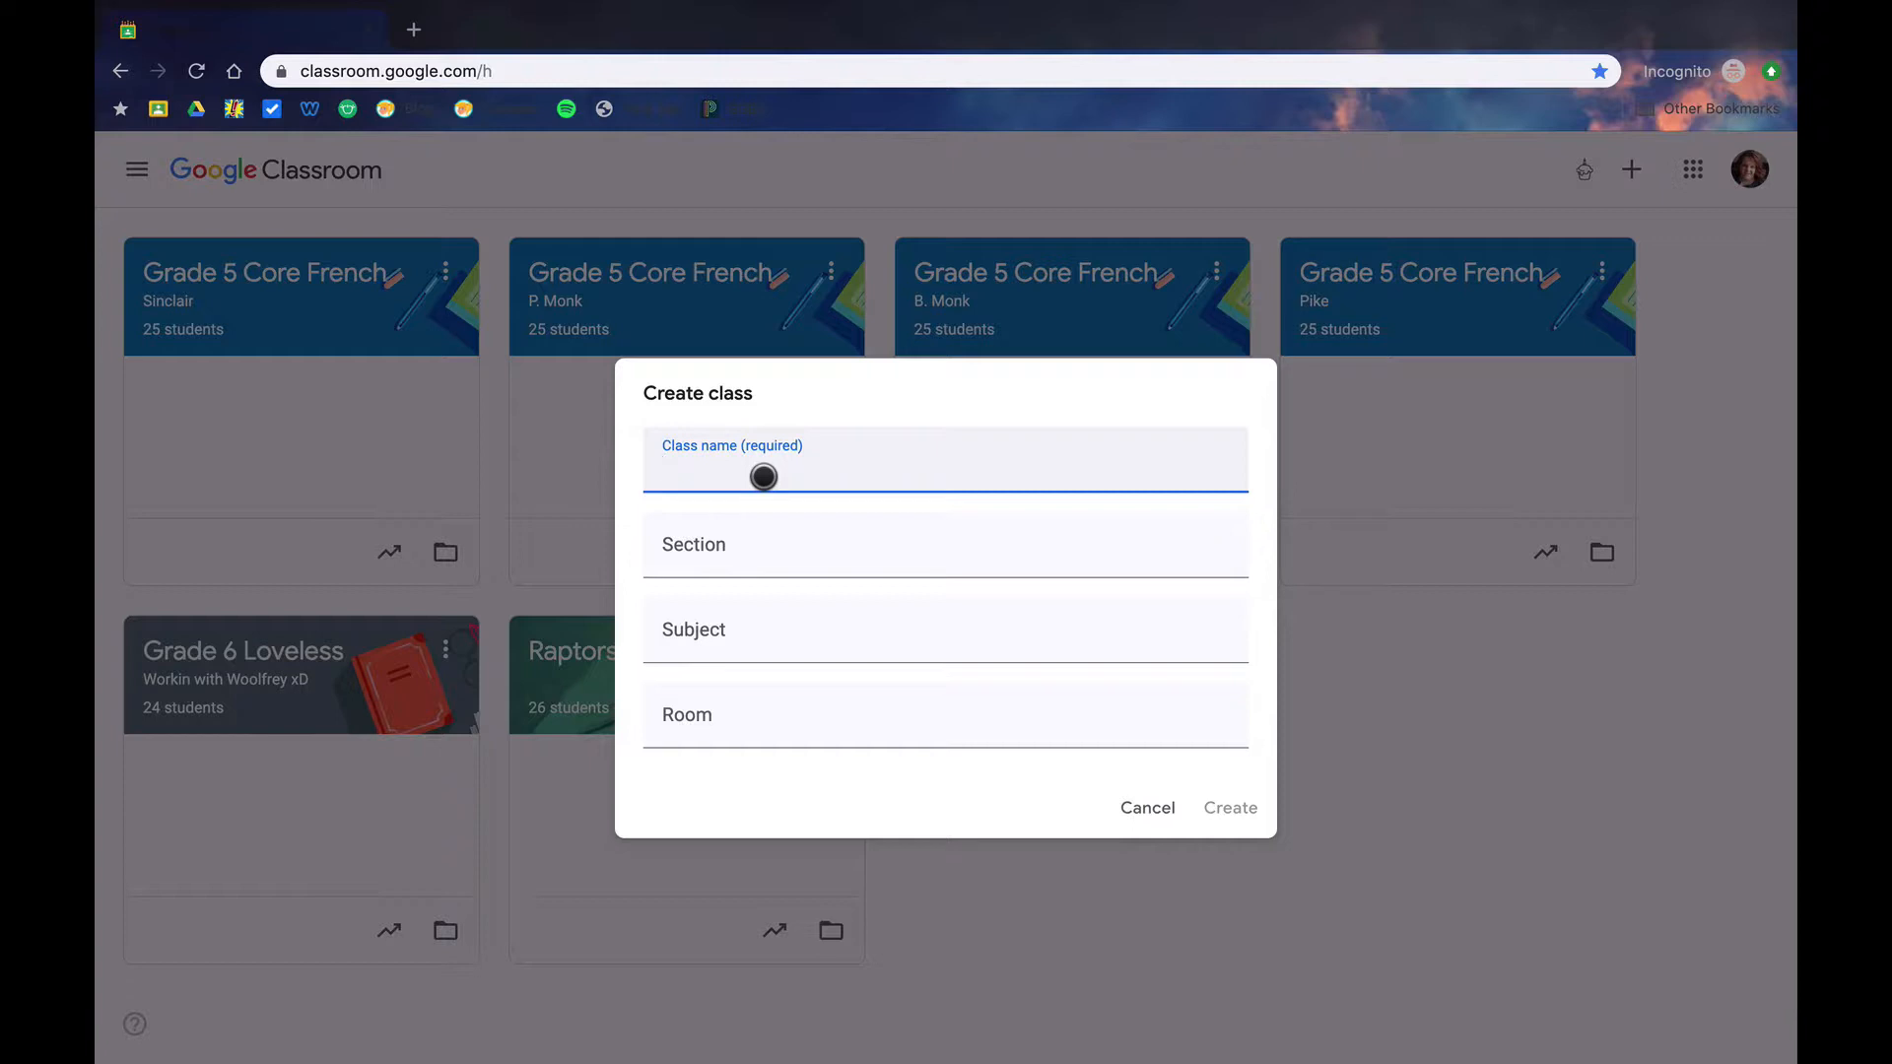
text(Google)
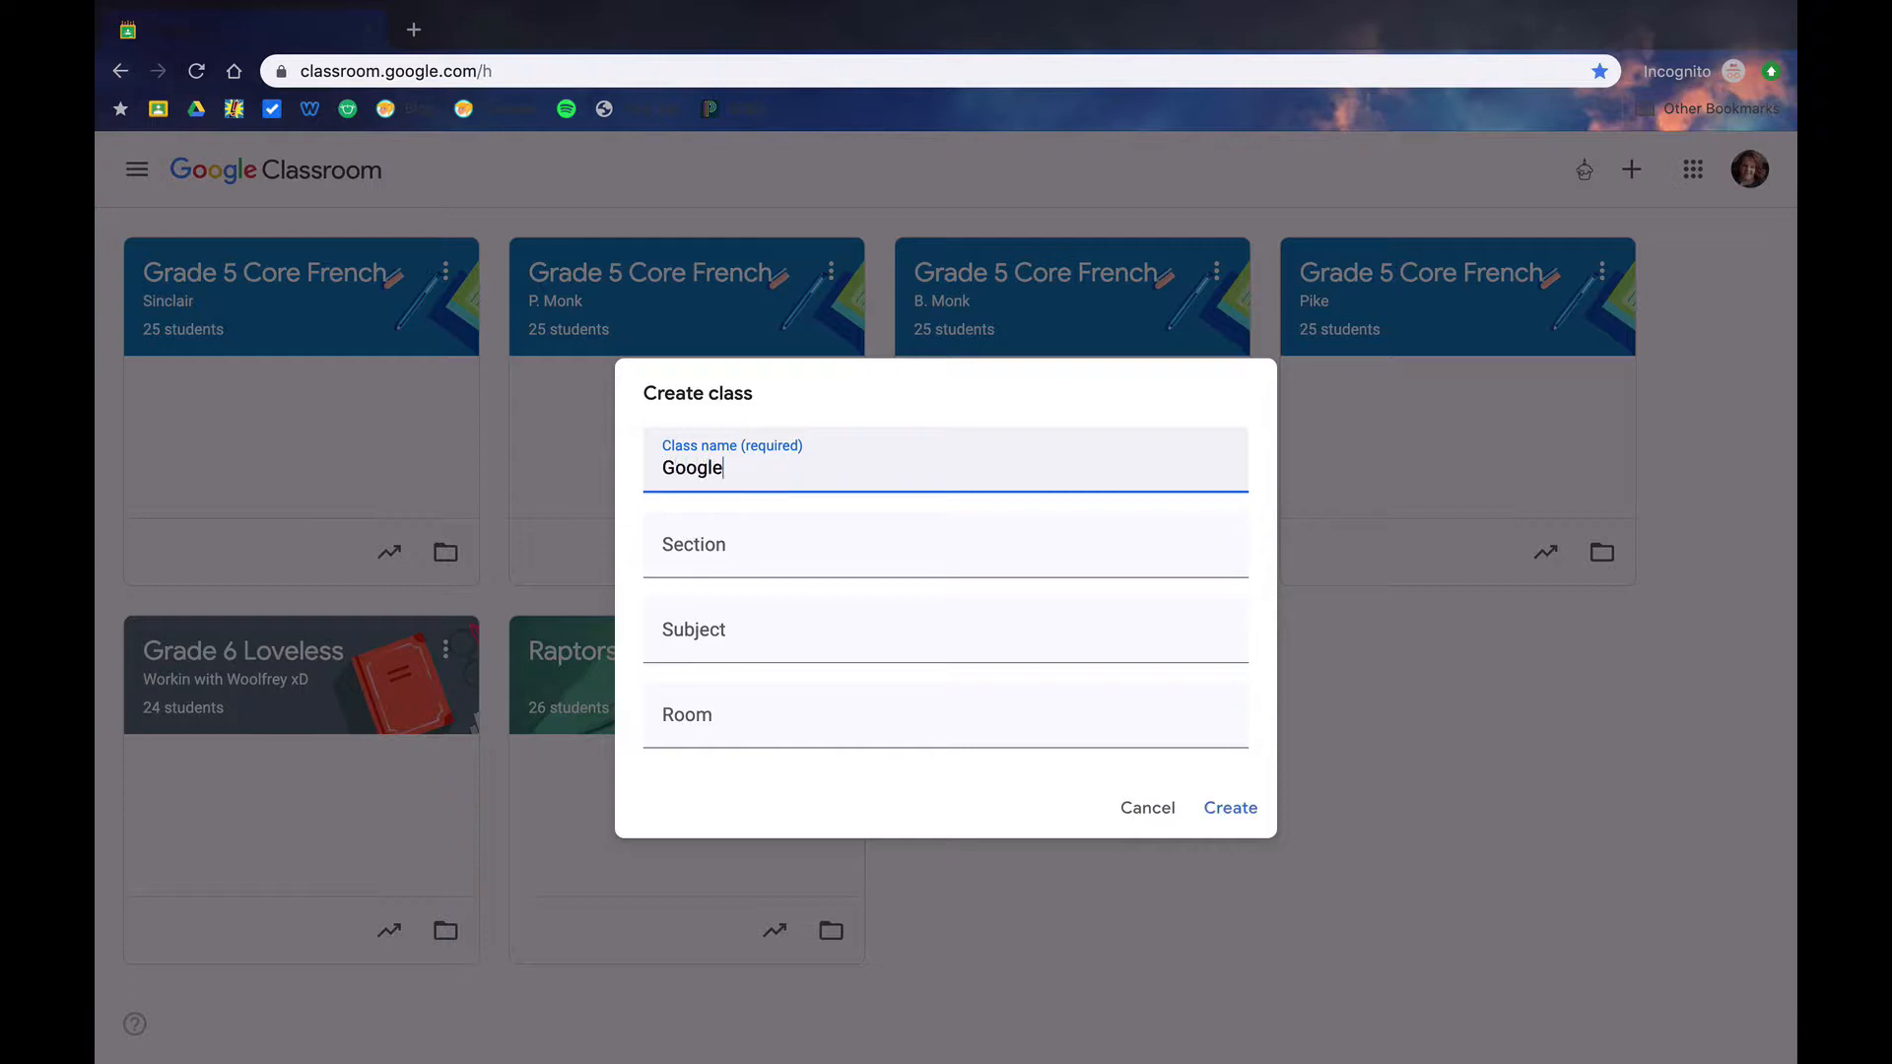
text( Classroom Tutorial)
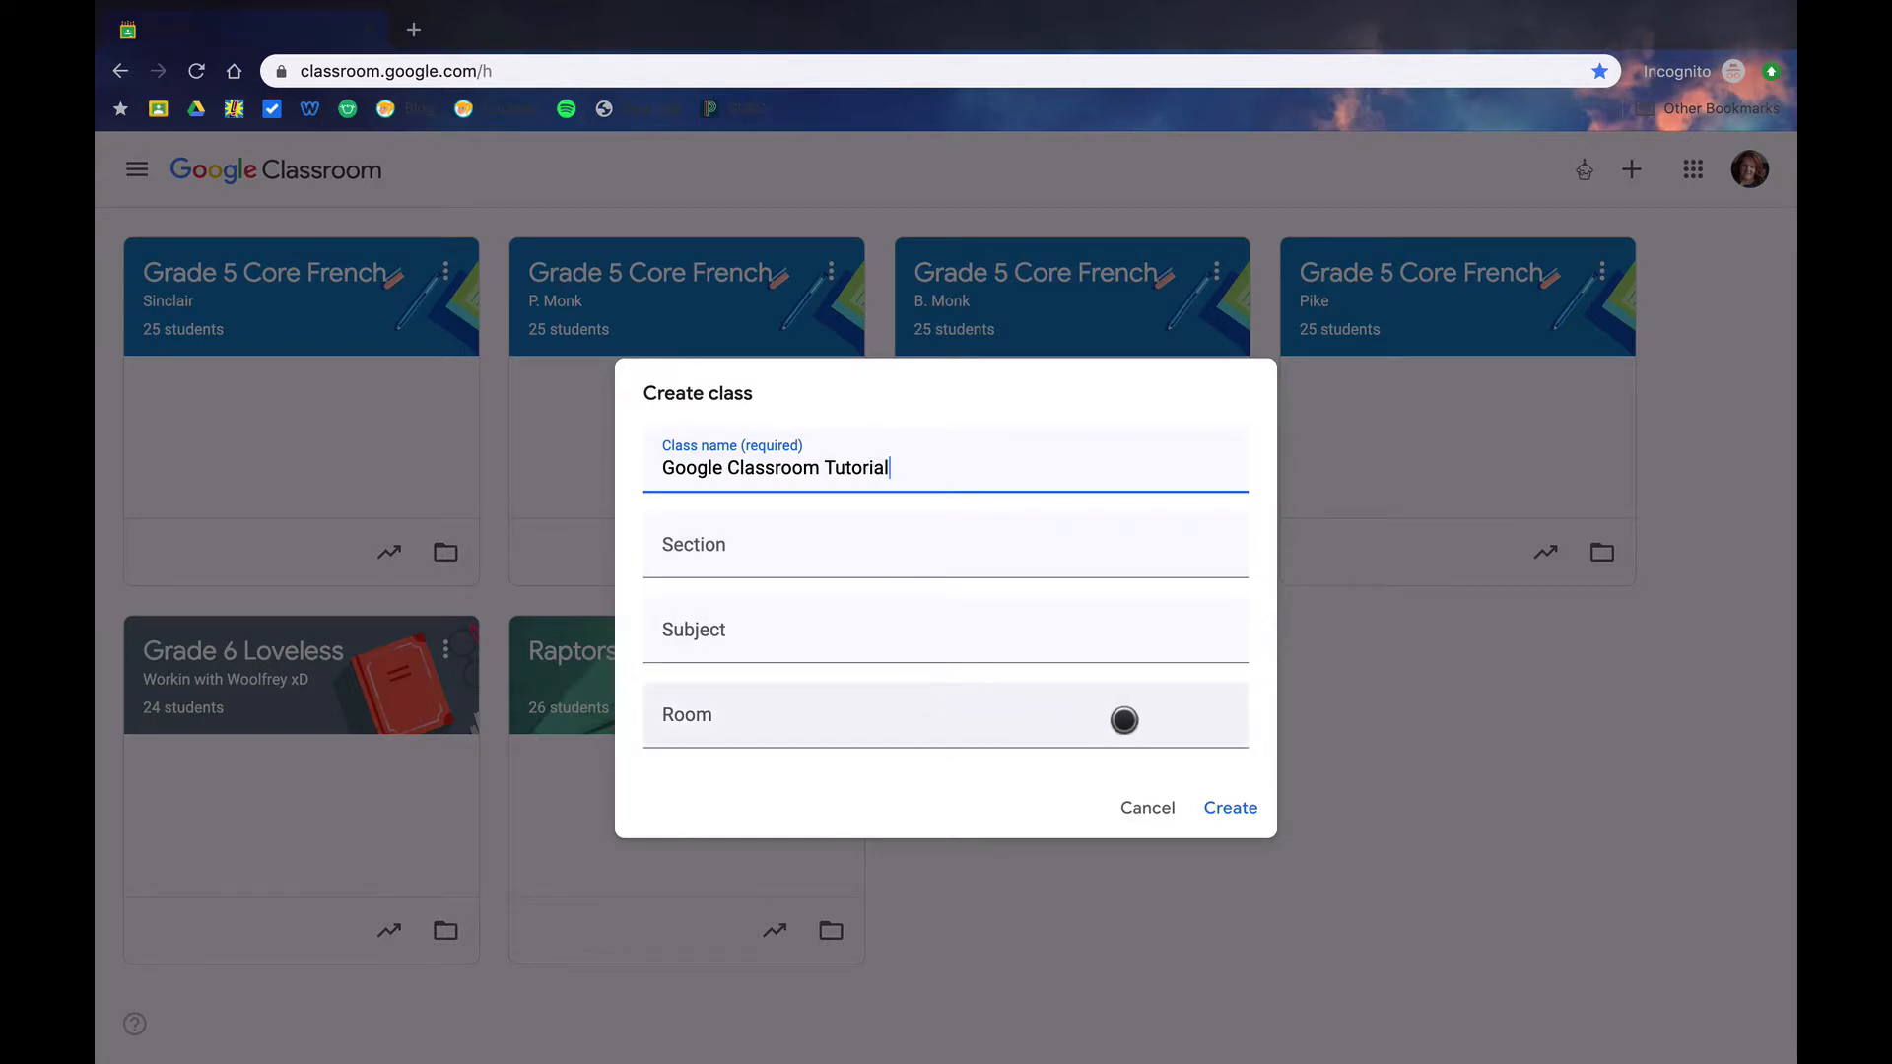
click(1235, 808)
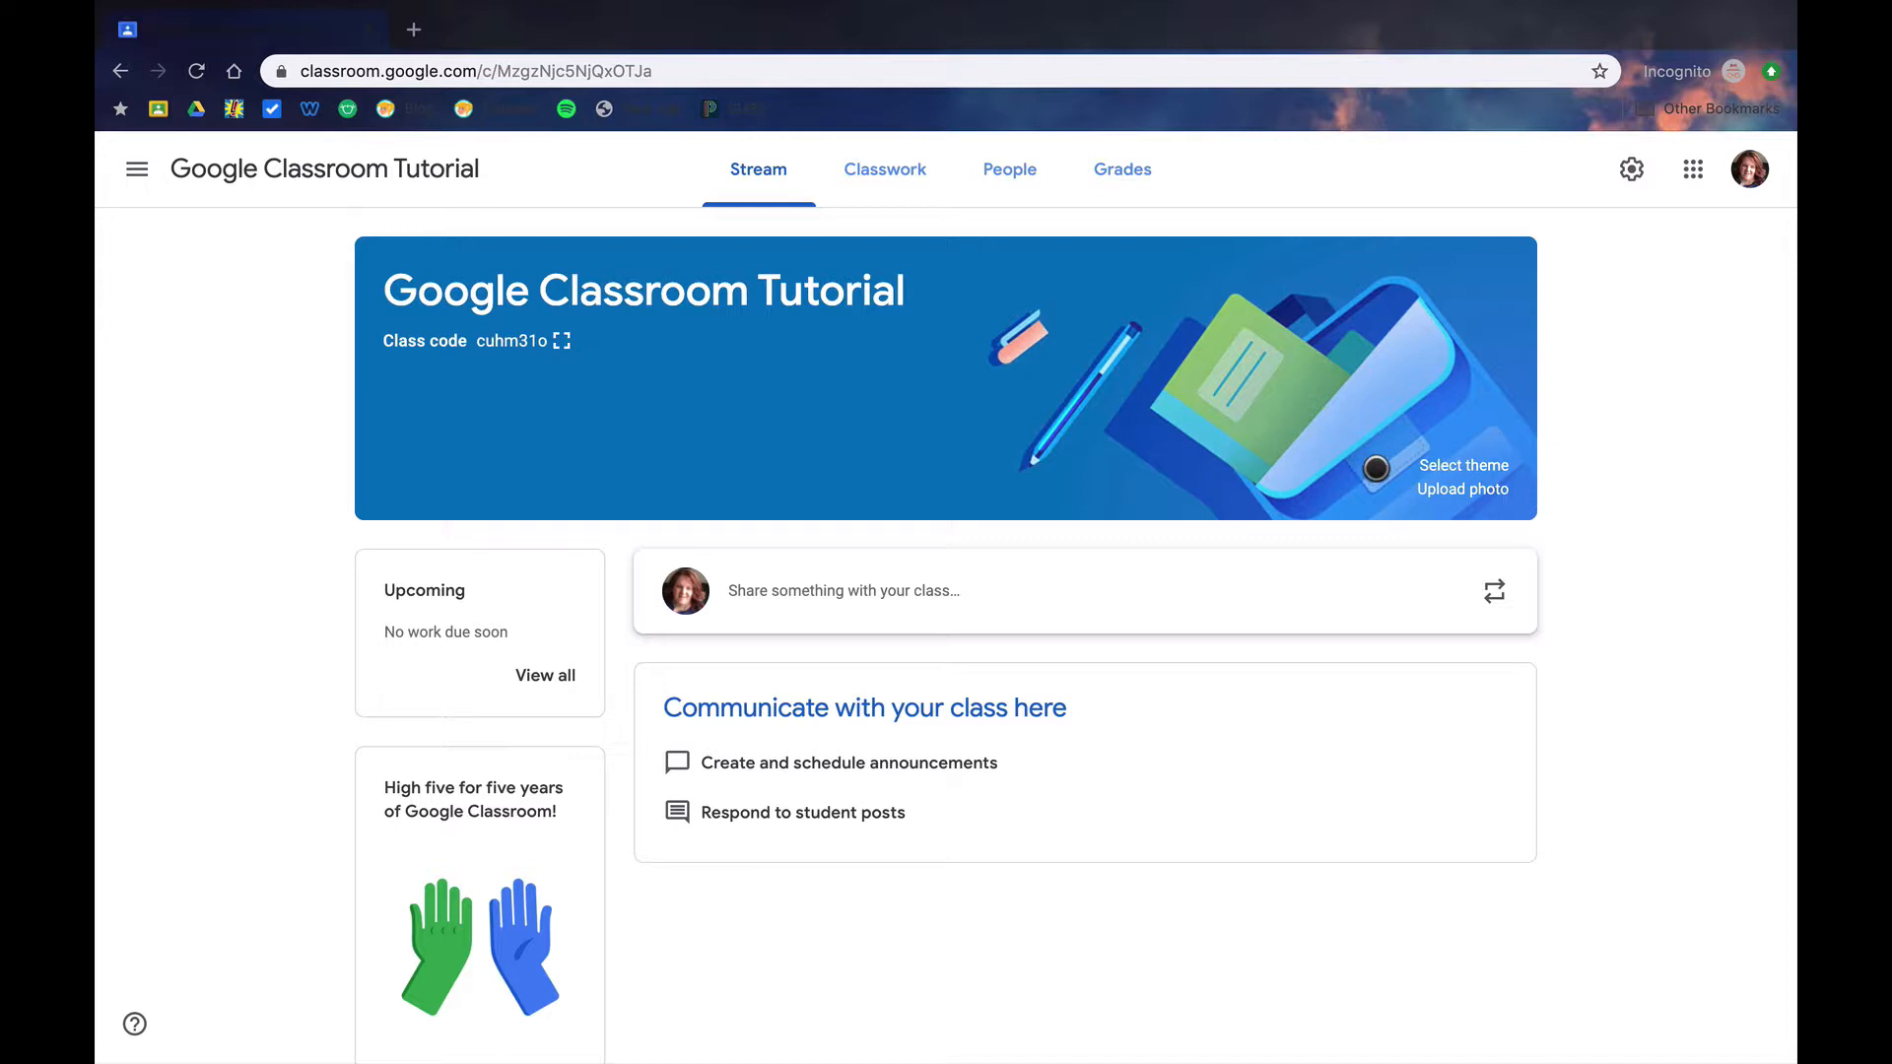
- Browse the class theme gallery through the English & History, Math & Science, Arts, Sports and Other categories
click(1456, 467)
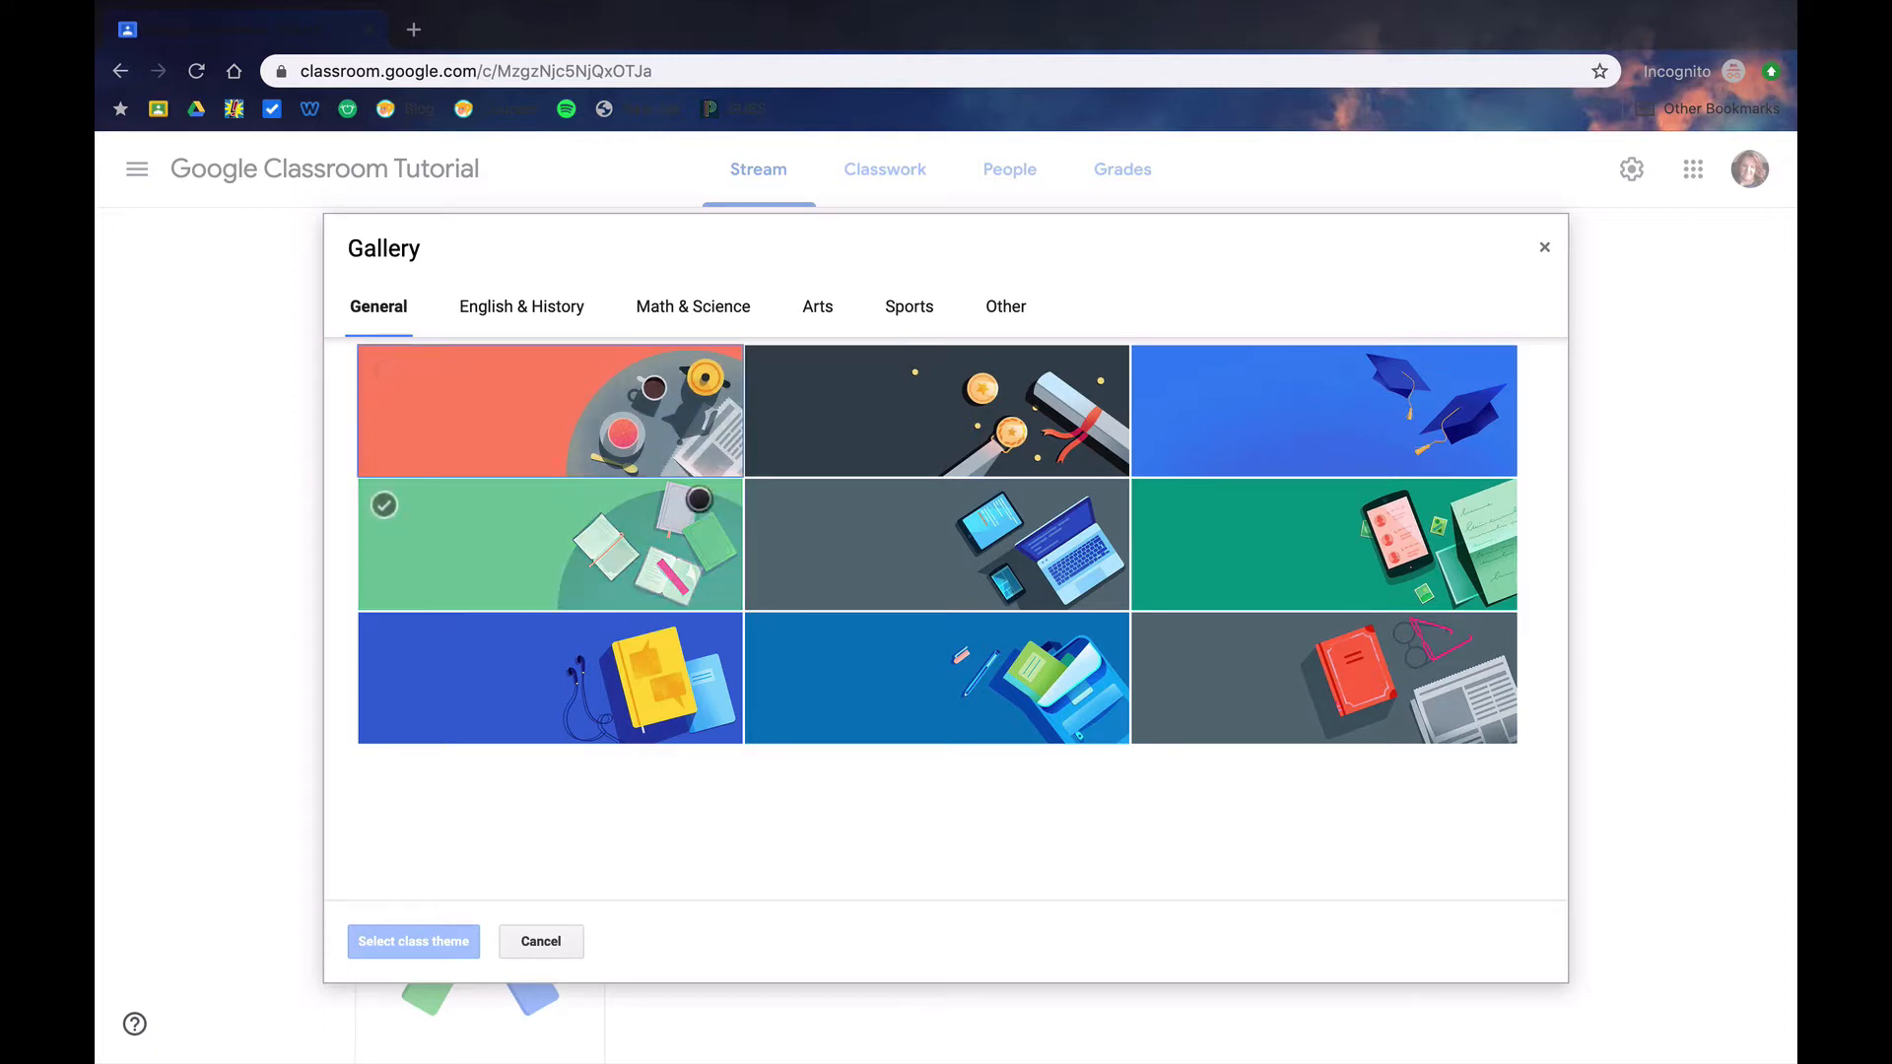
click(542, 309)
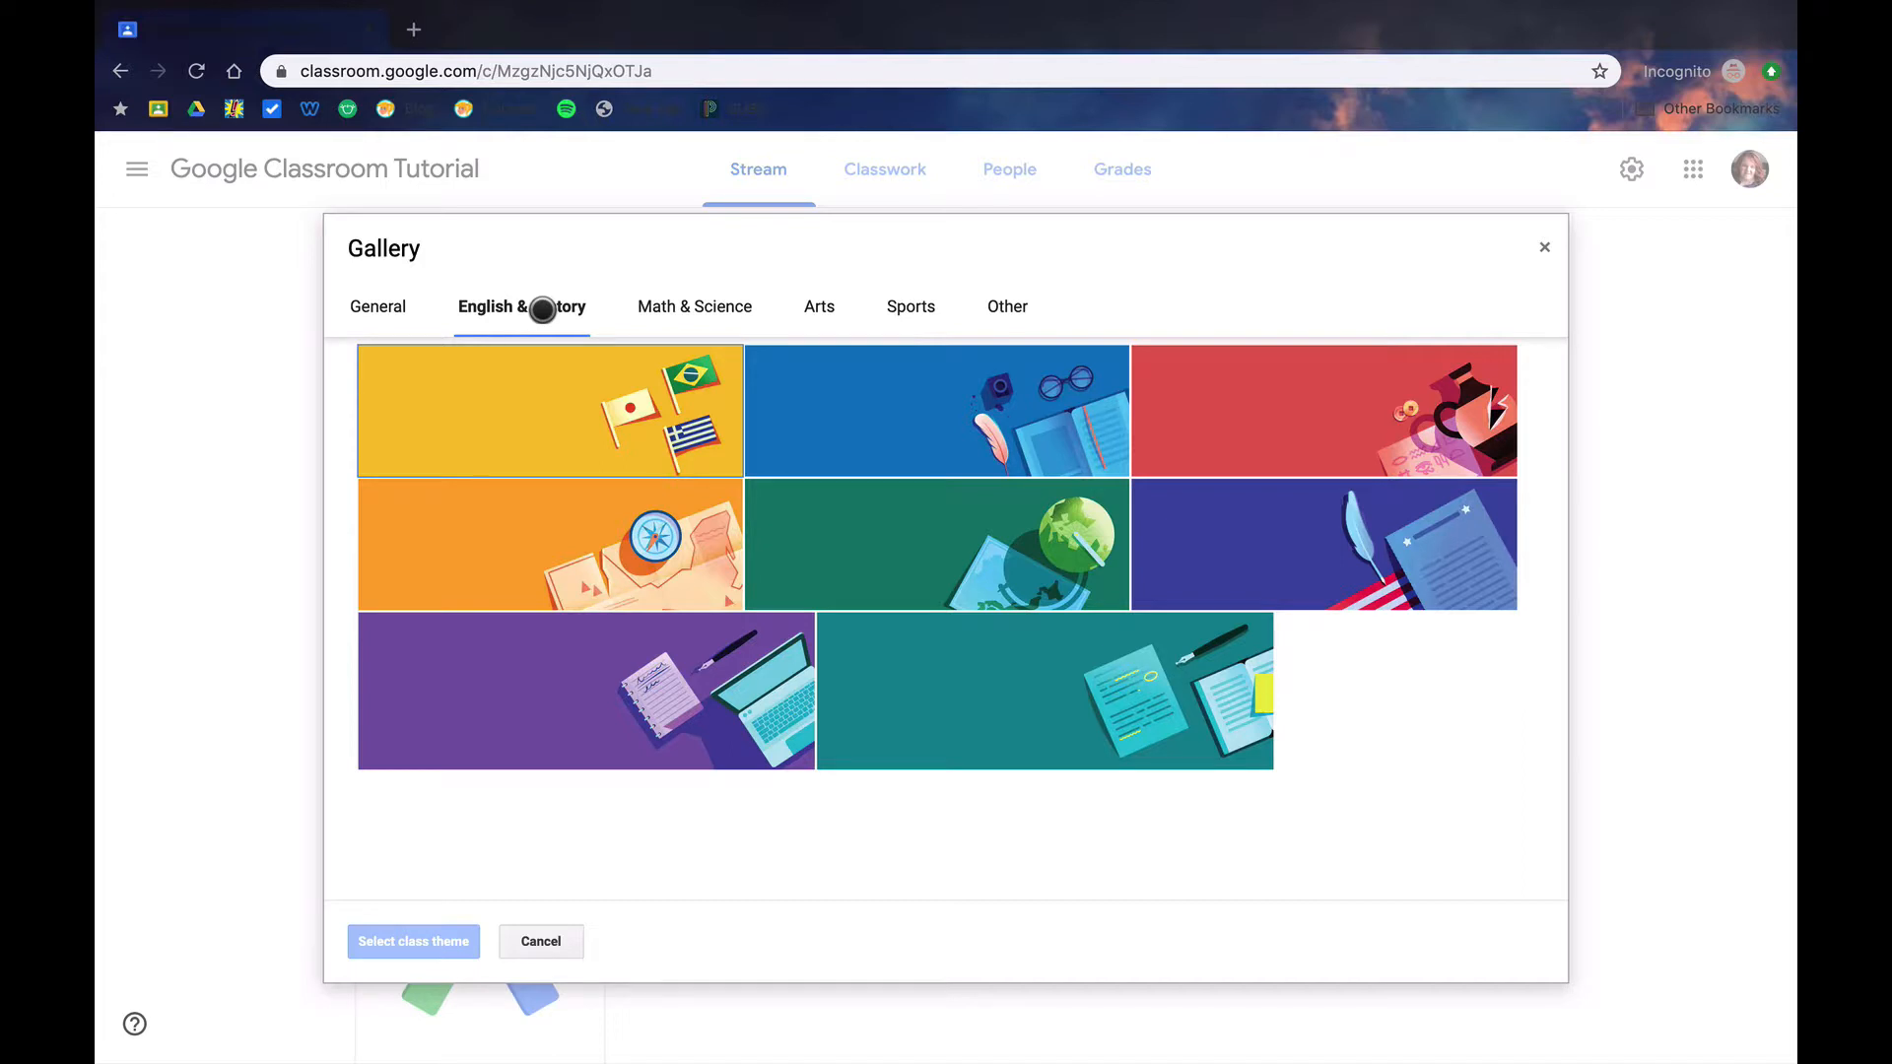
click(668, 310)
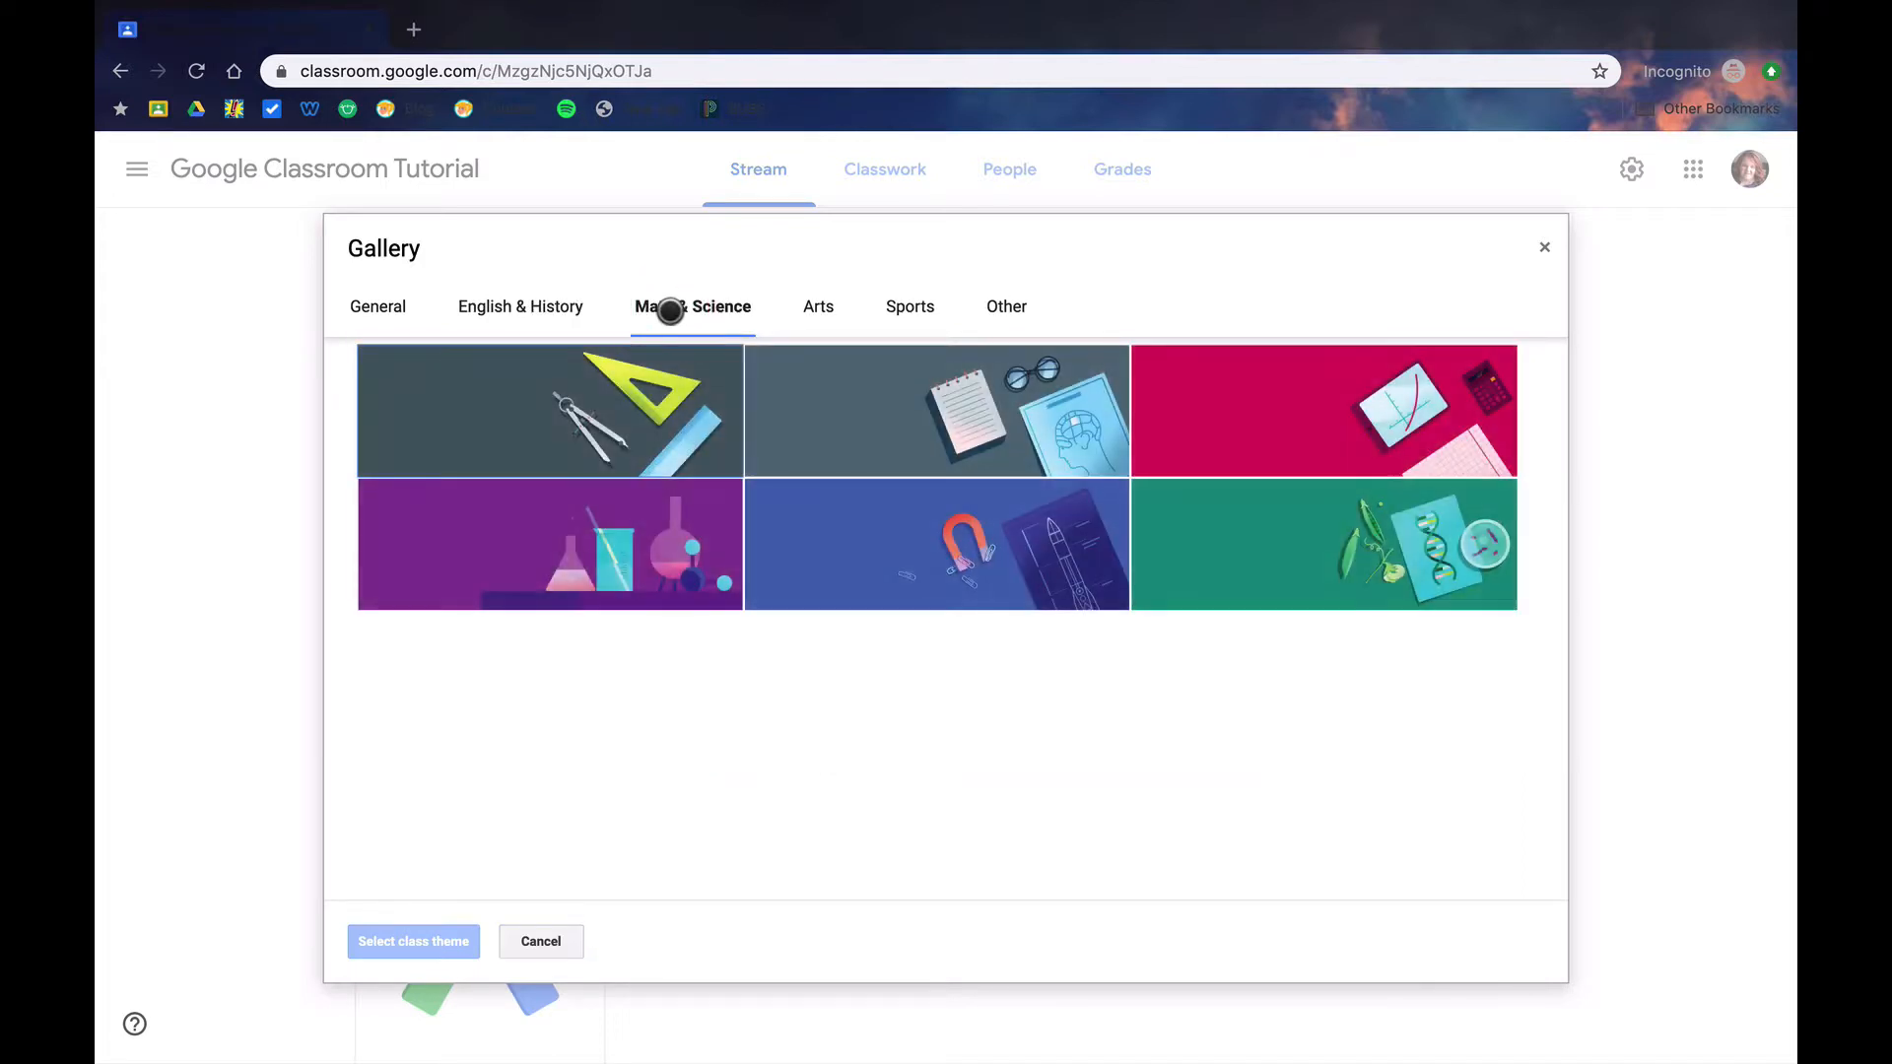
click(820, 313)
scroll(857, 523, down, 2)
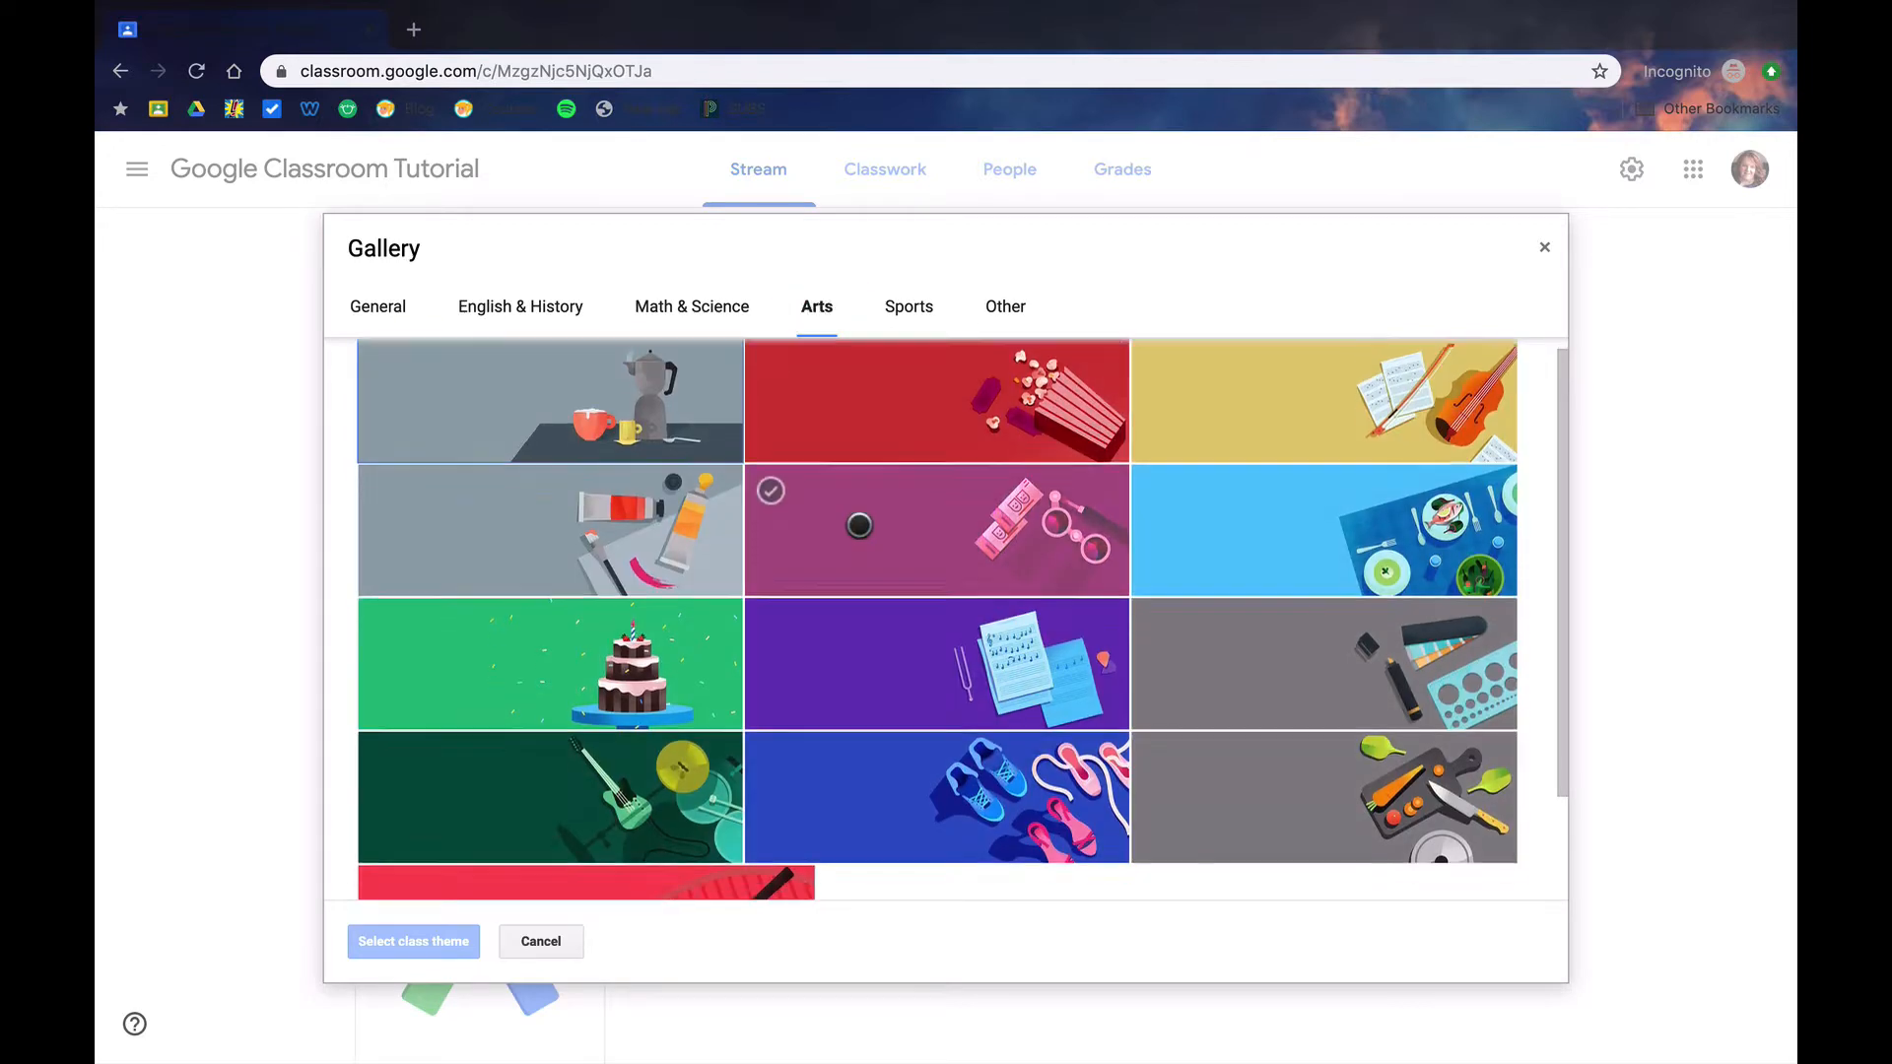
scroll(859, 525, up, 2)
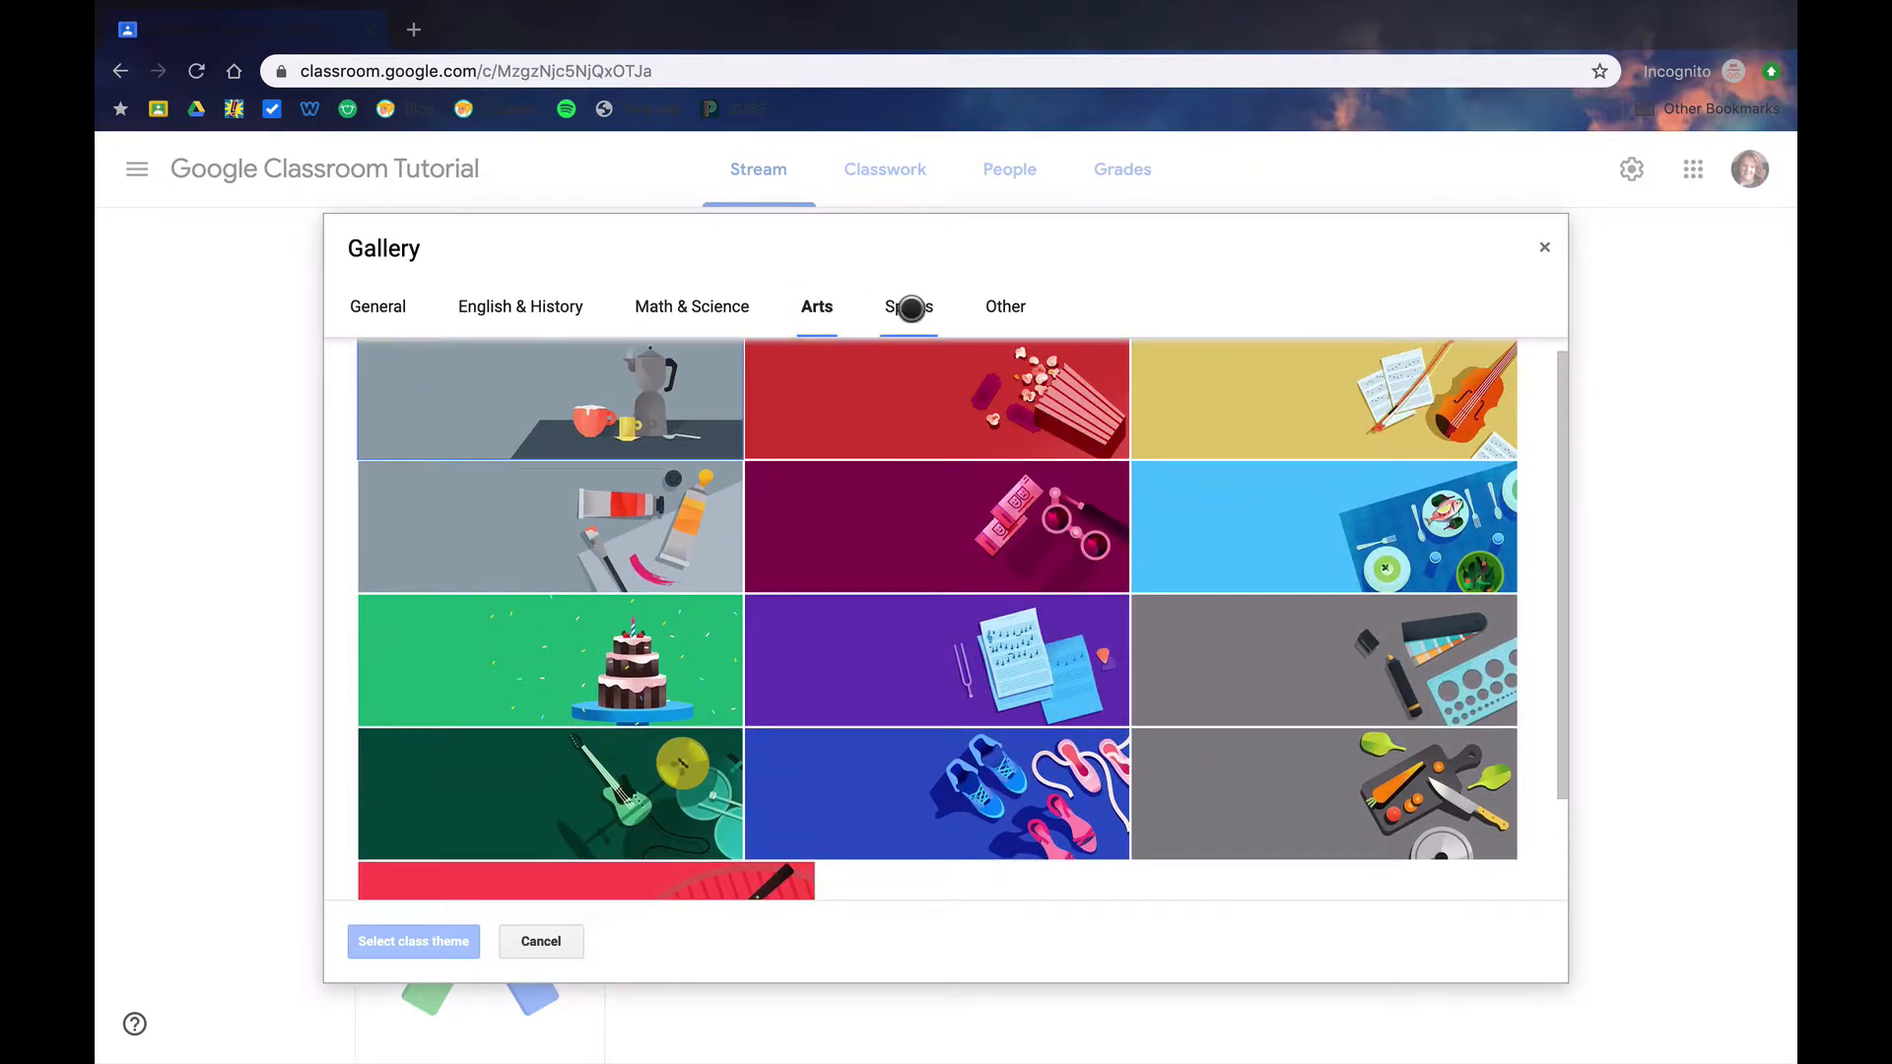
click(909, 308)
scroll(933, 588, down, 4)
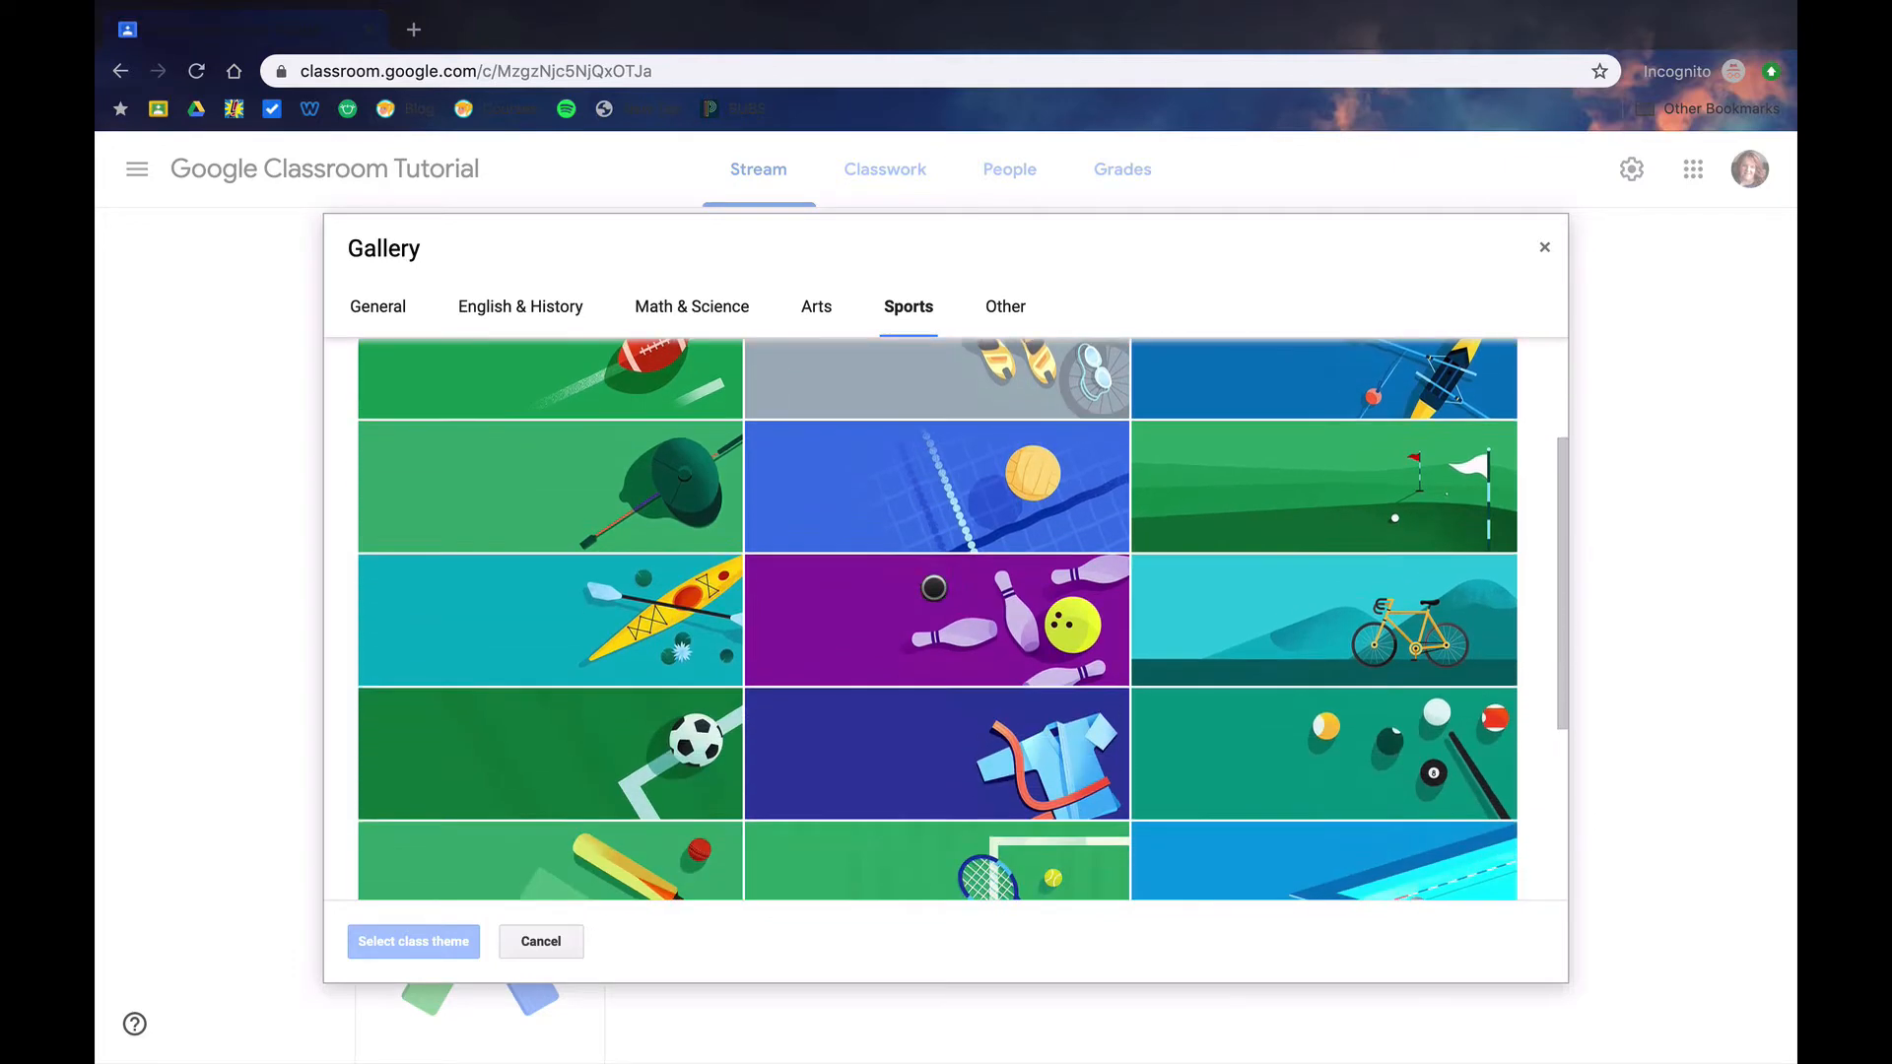
scroll(933, 588, down, 2)
scroll(946, 689, up, 4)
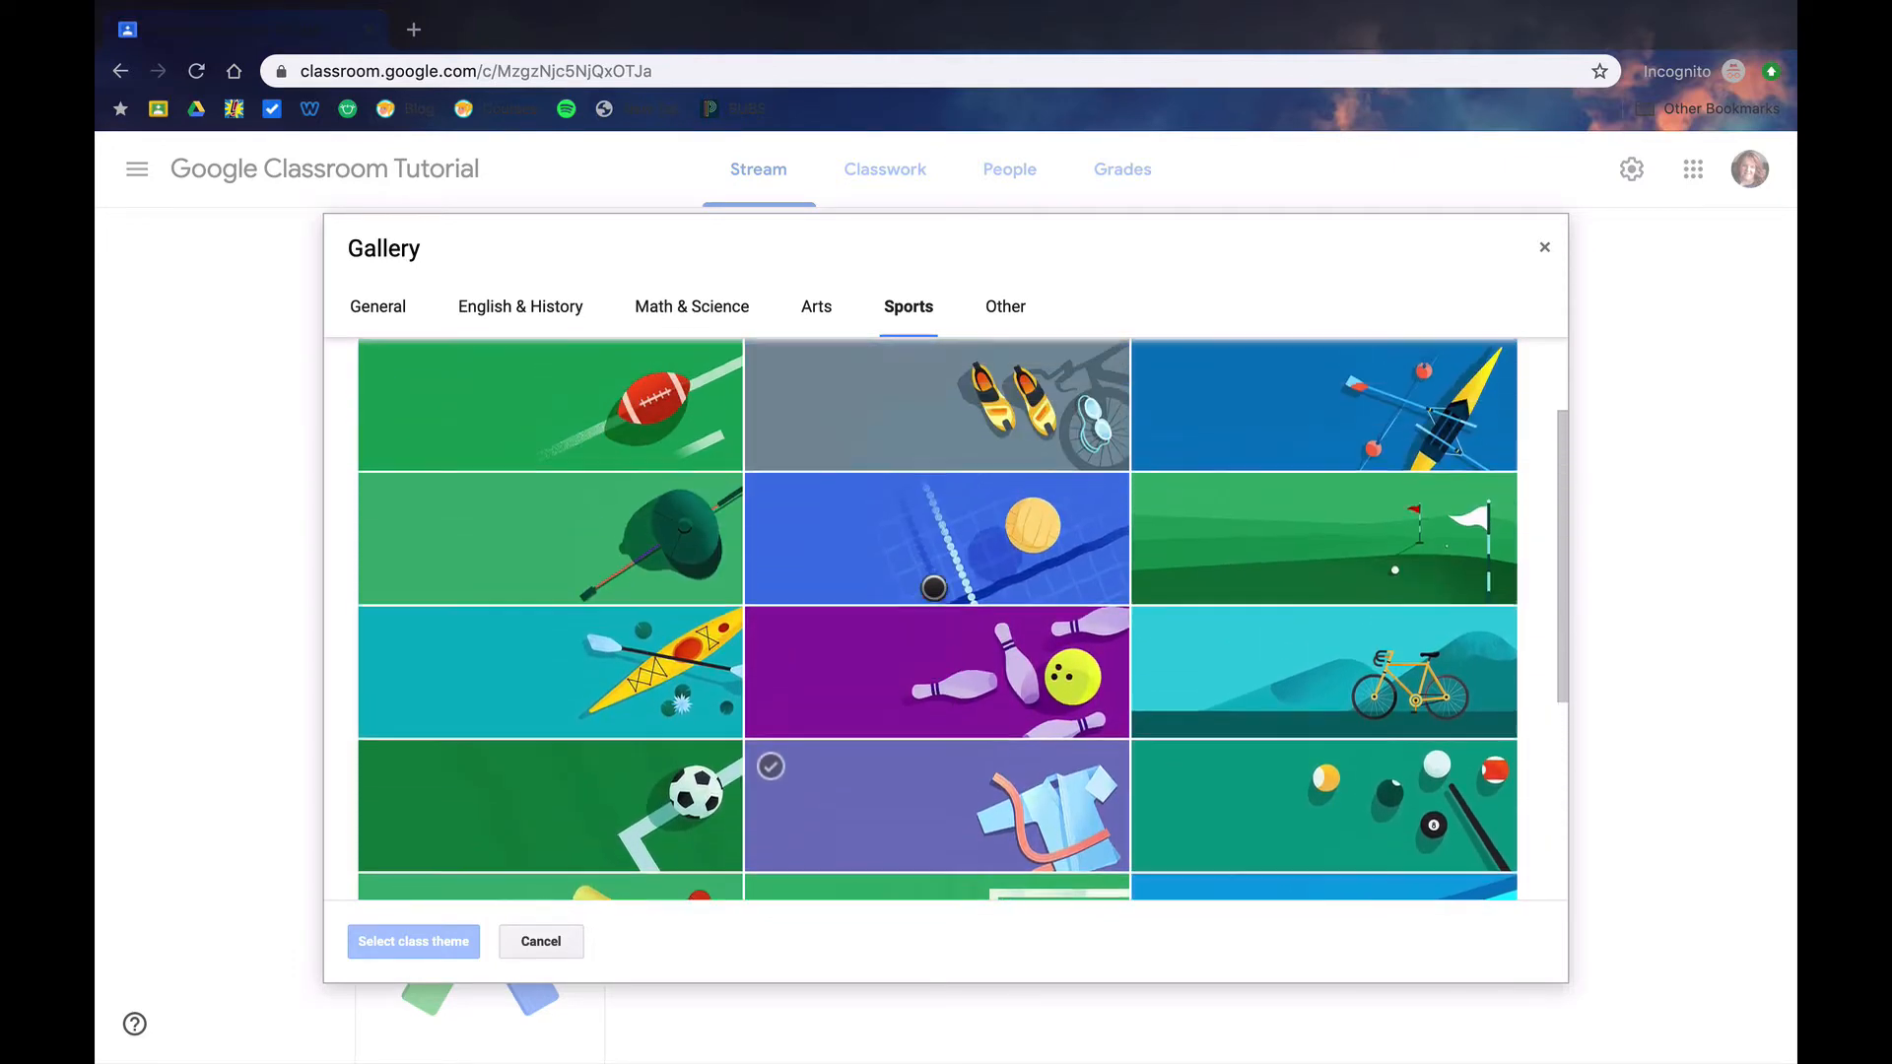
click(1005, 308)
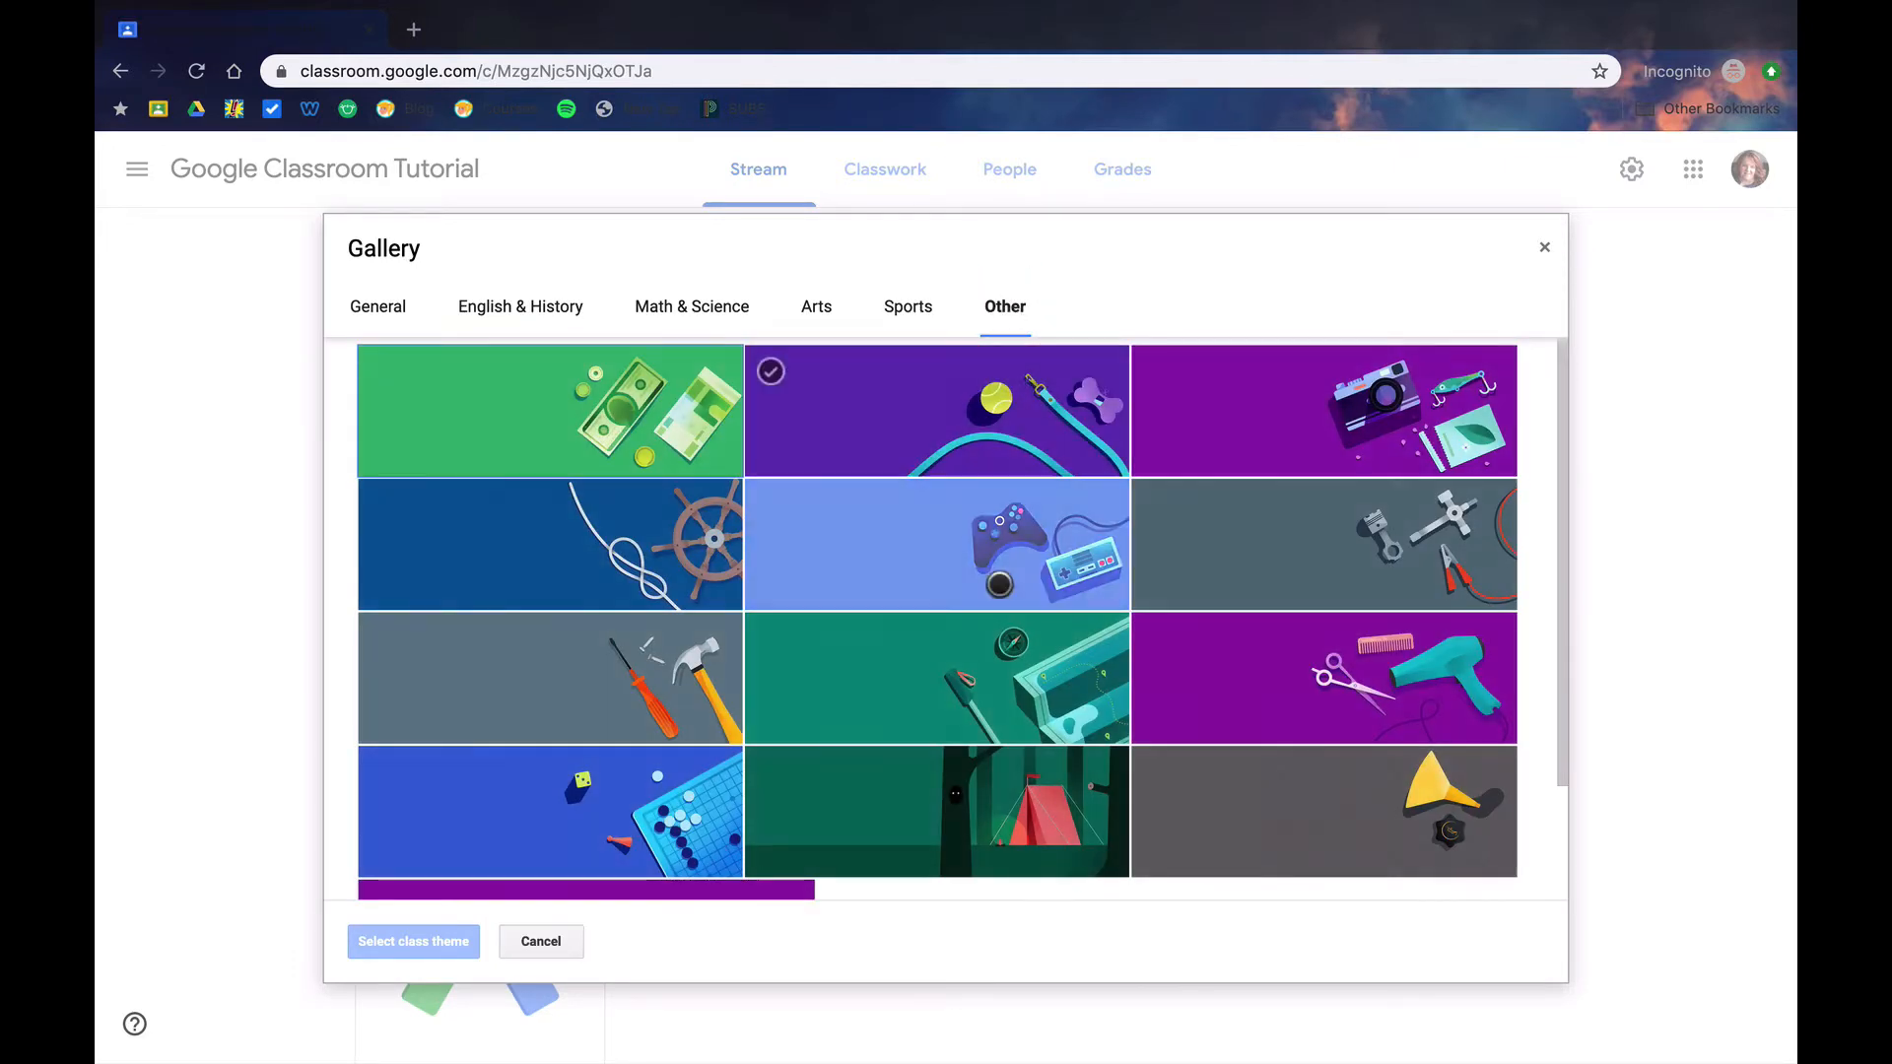
scroll(978, 700, down, 2)
scroll(946, 680, up, 3)
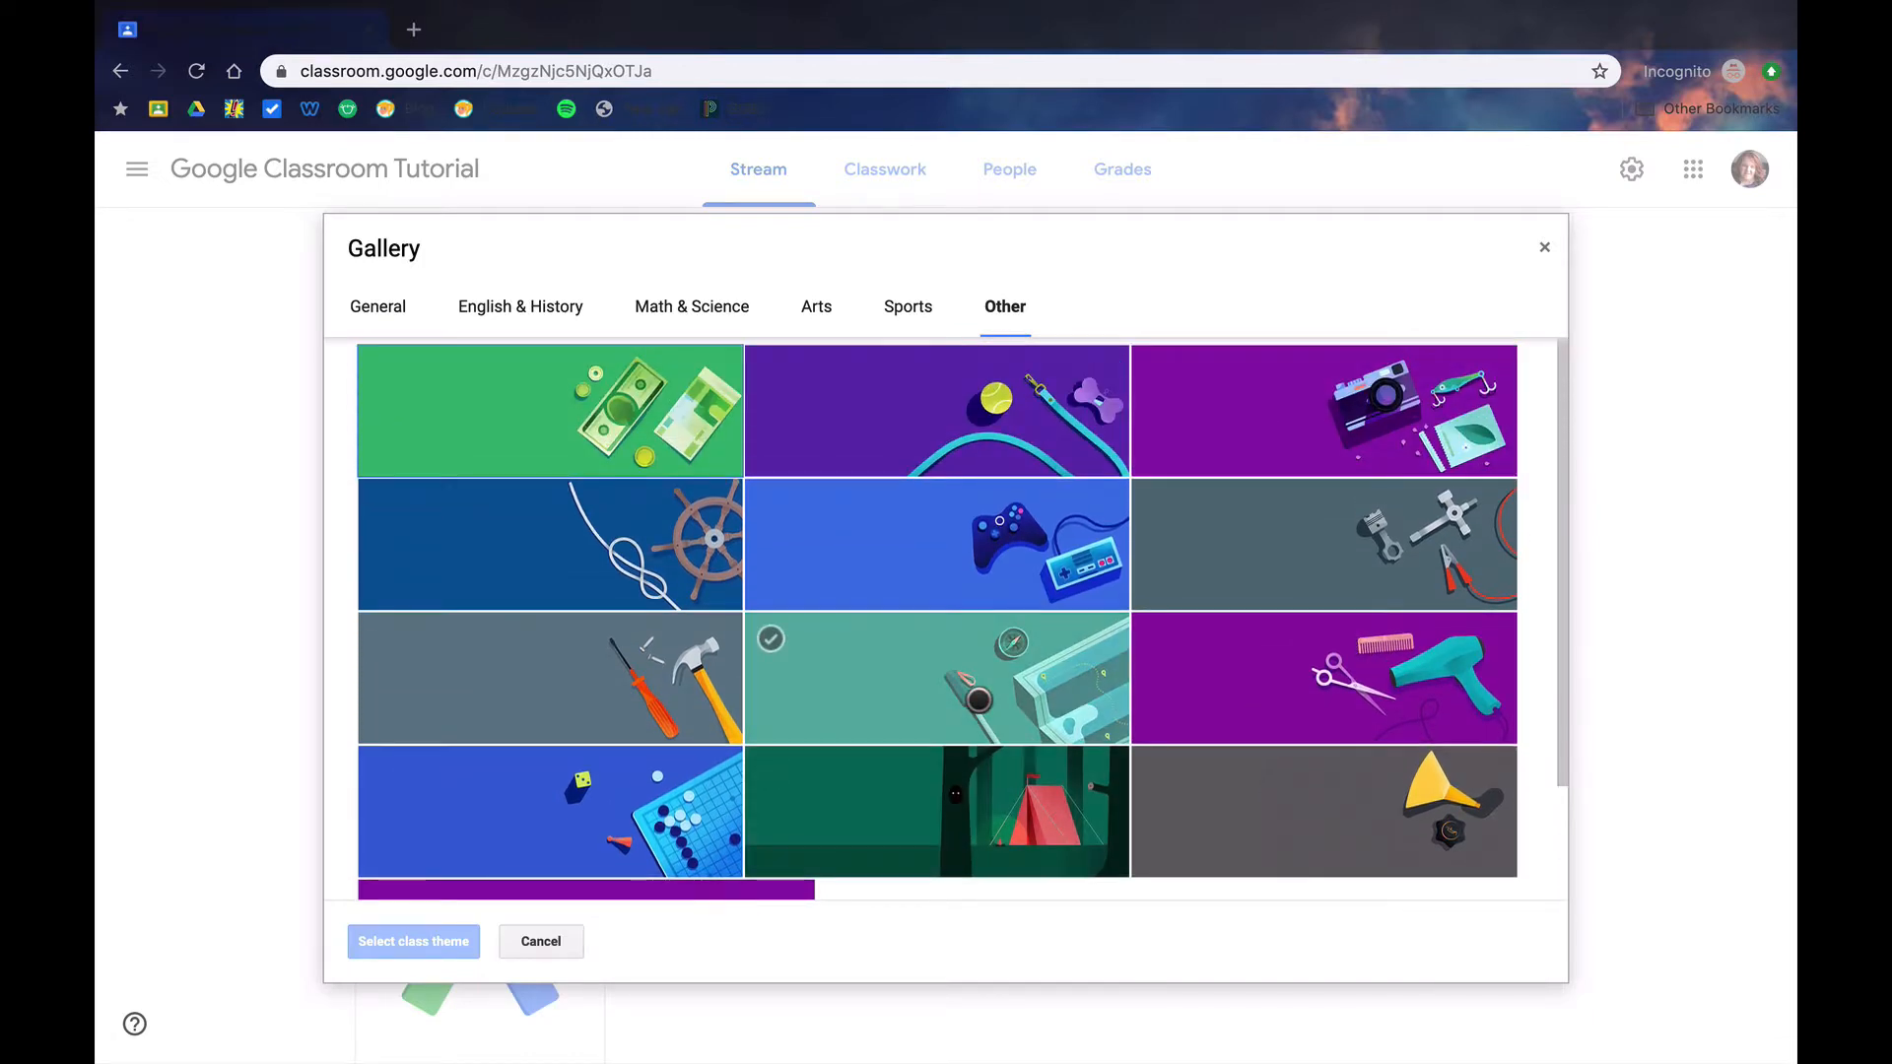
- Set the class theme to the grey image with tablet, phone and laptop from the General category
click(381, 304)
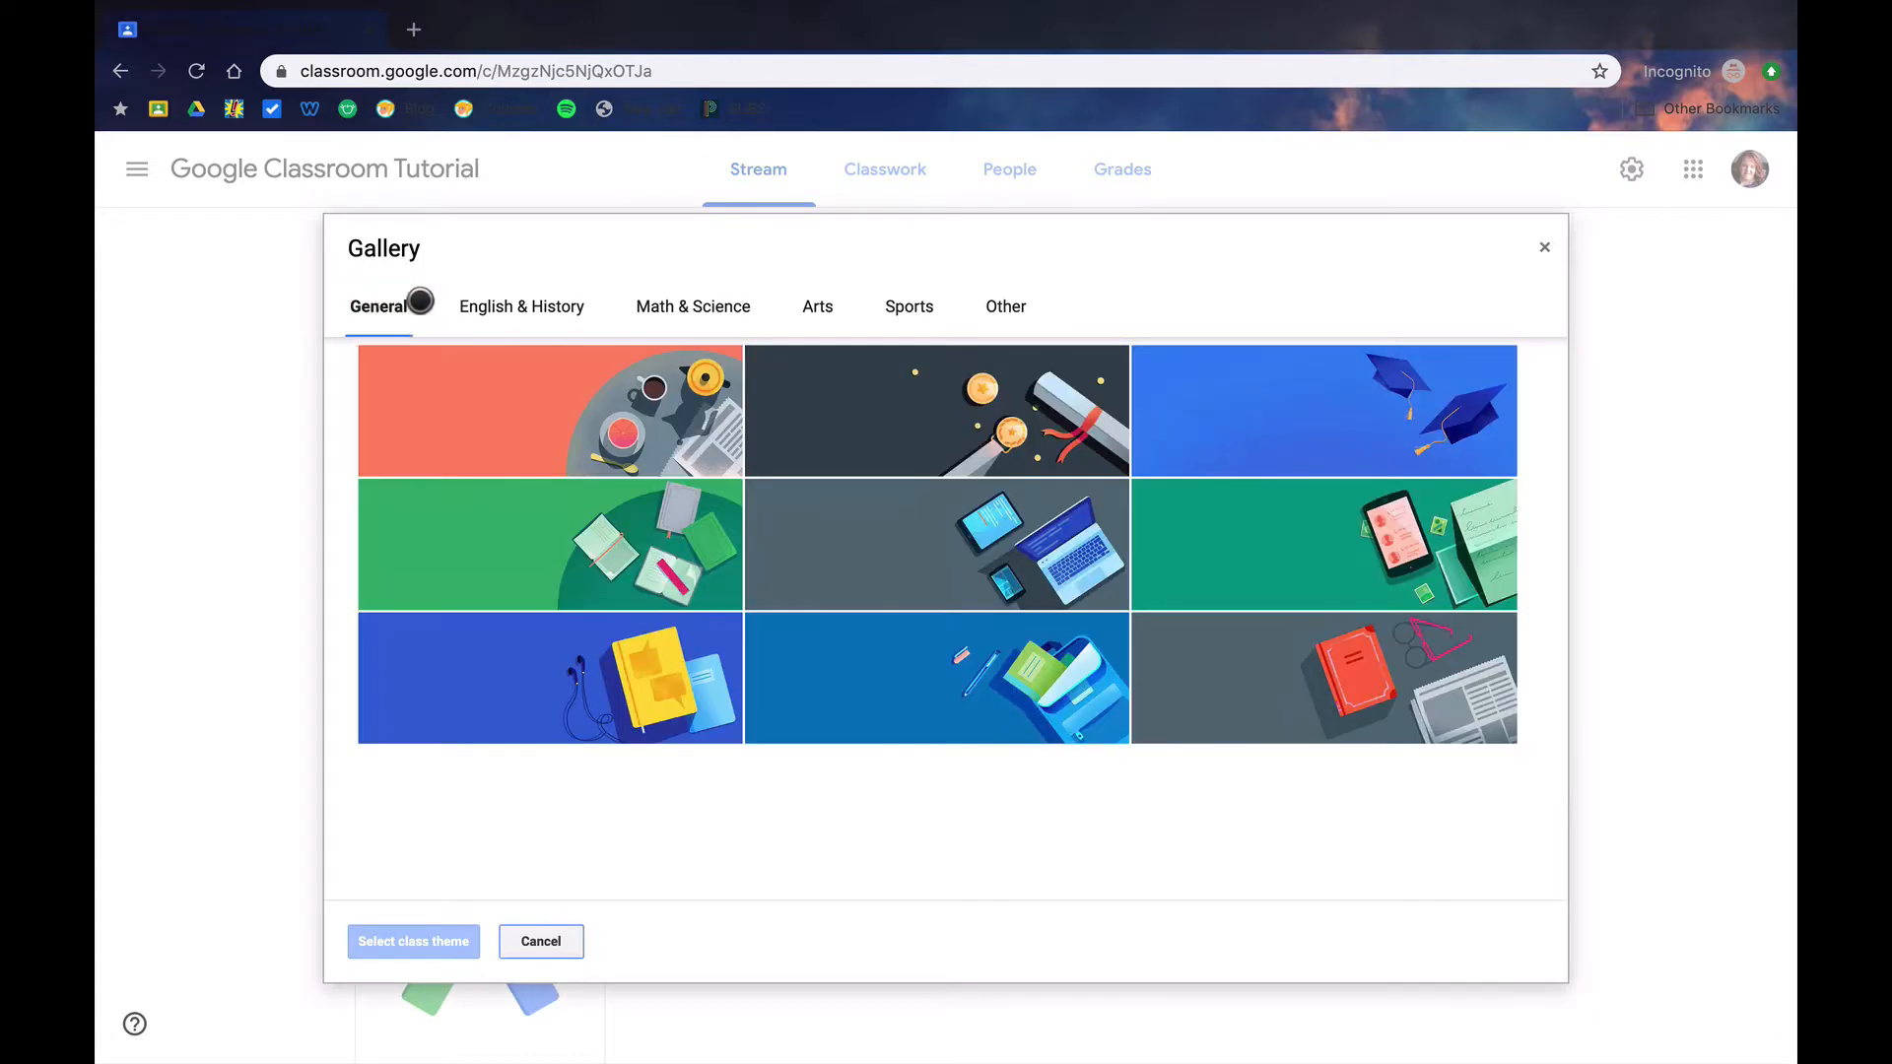
click(854, 560)
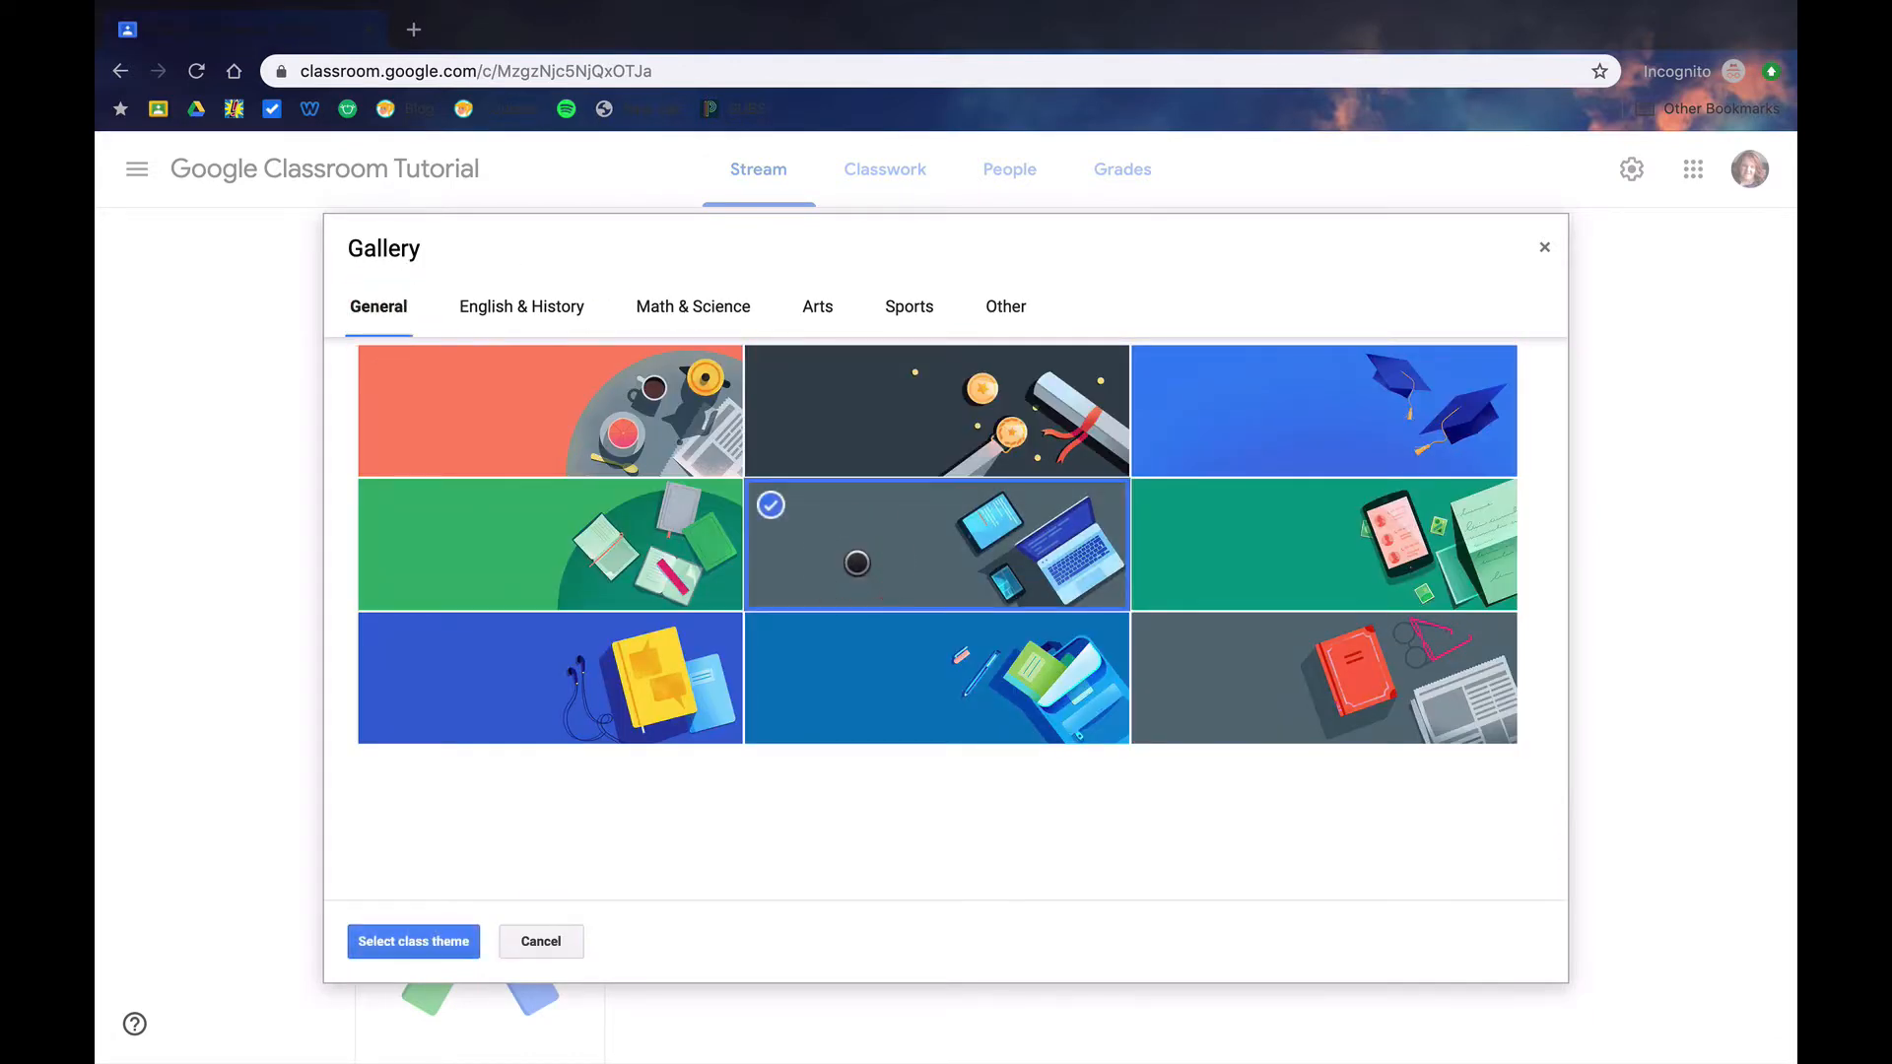
click(434, 941)
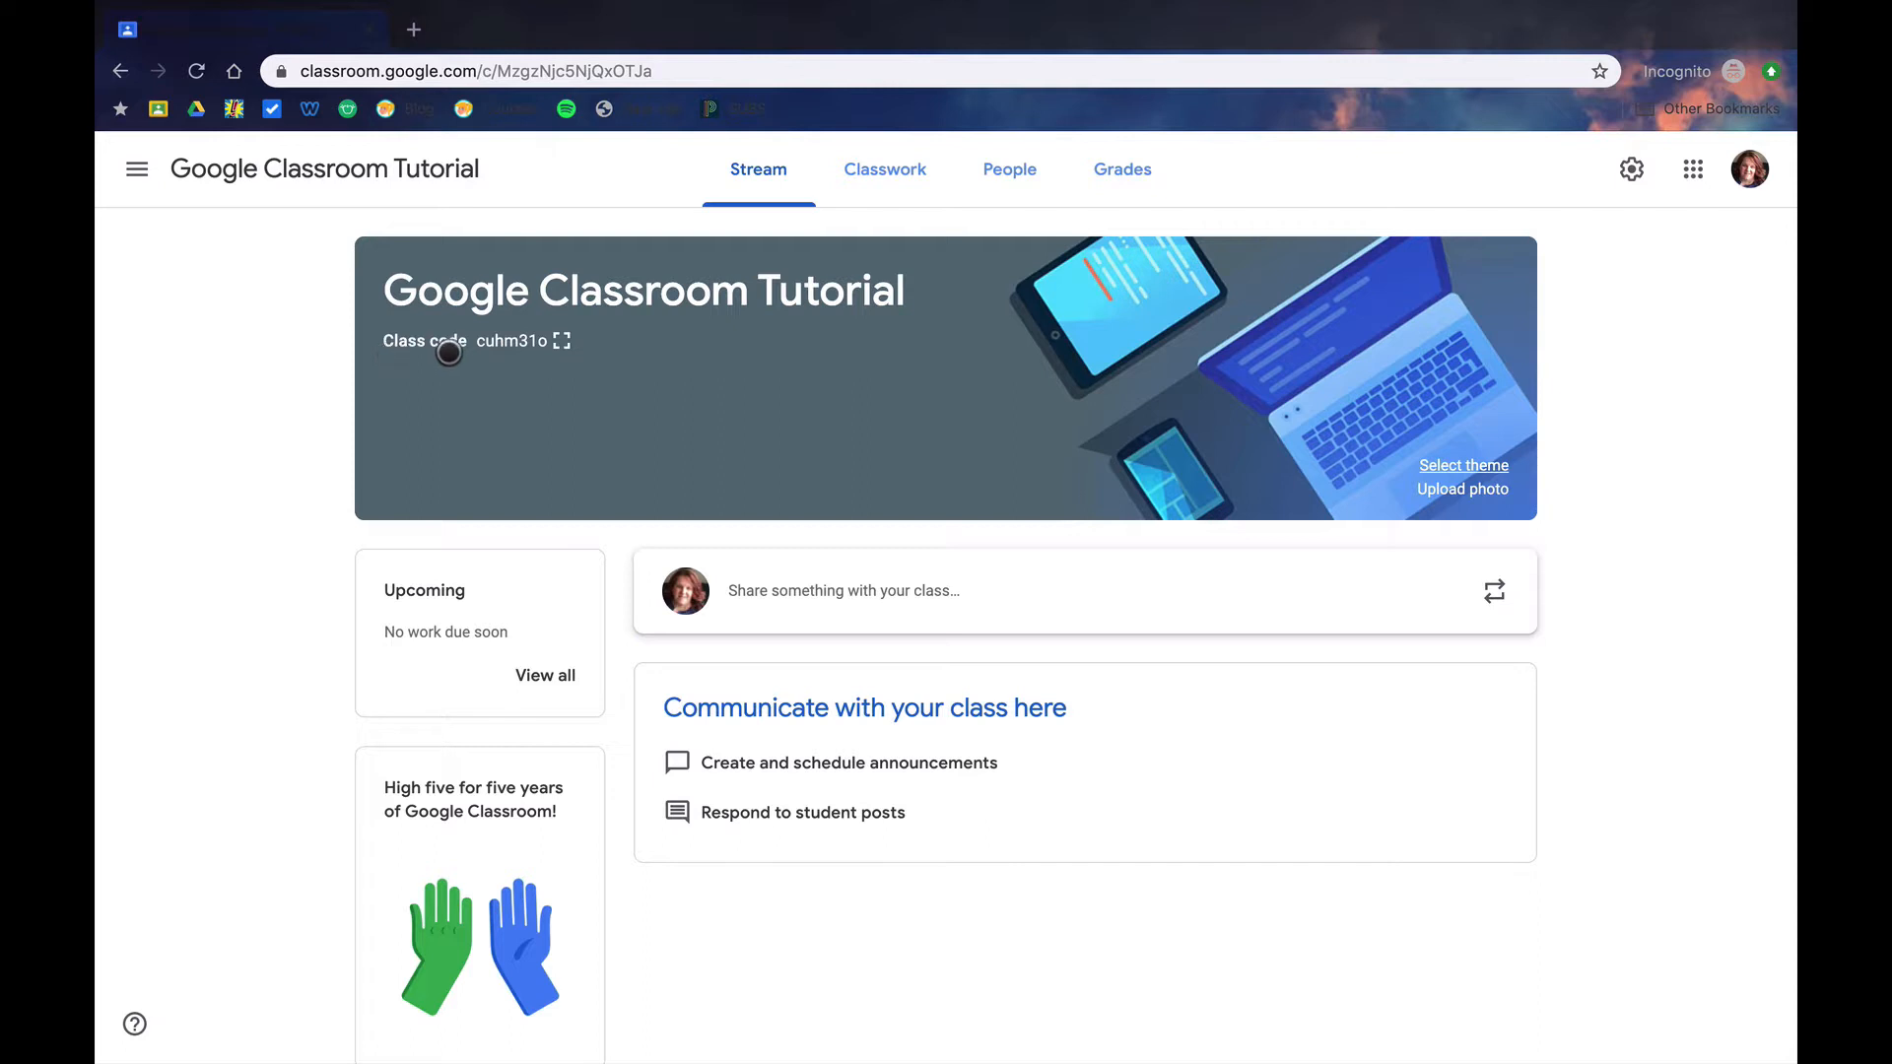
- Display the class code enlarged for students to read, and close the enlarged view
click(560, 341)
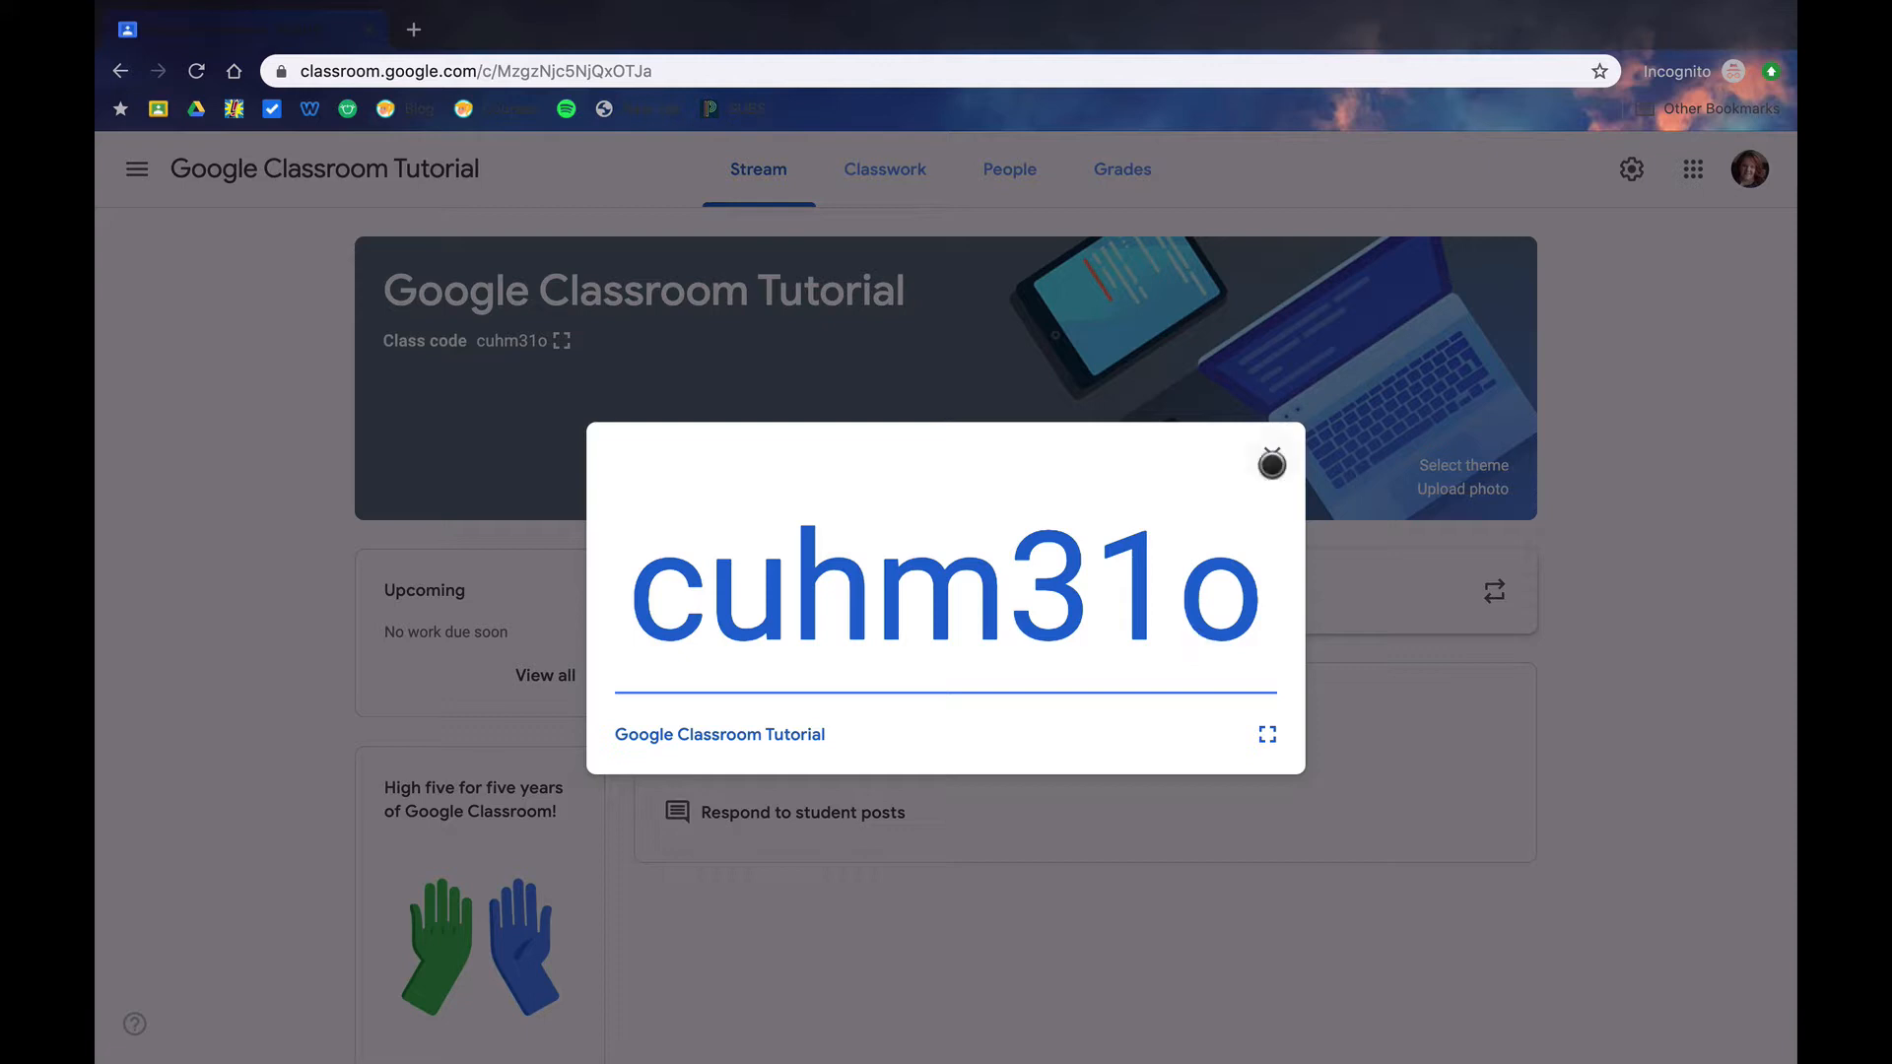
click(1271, 456)
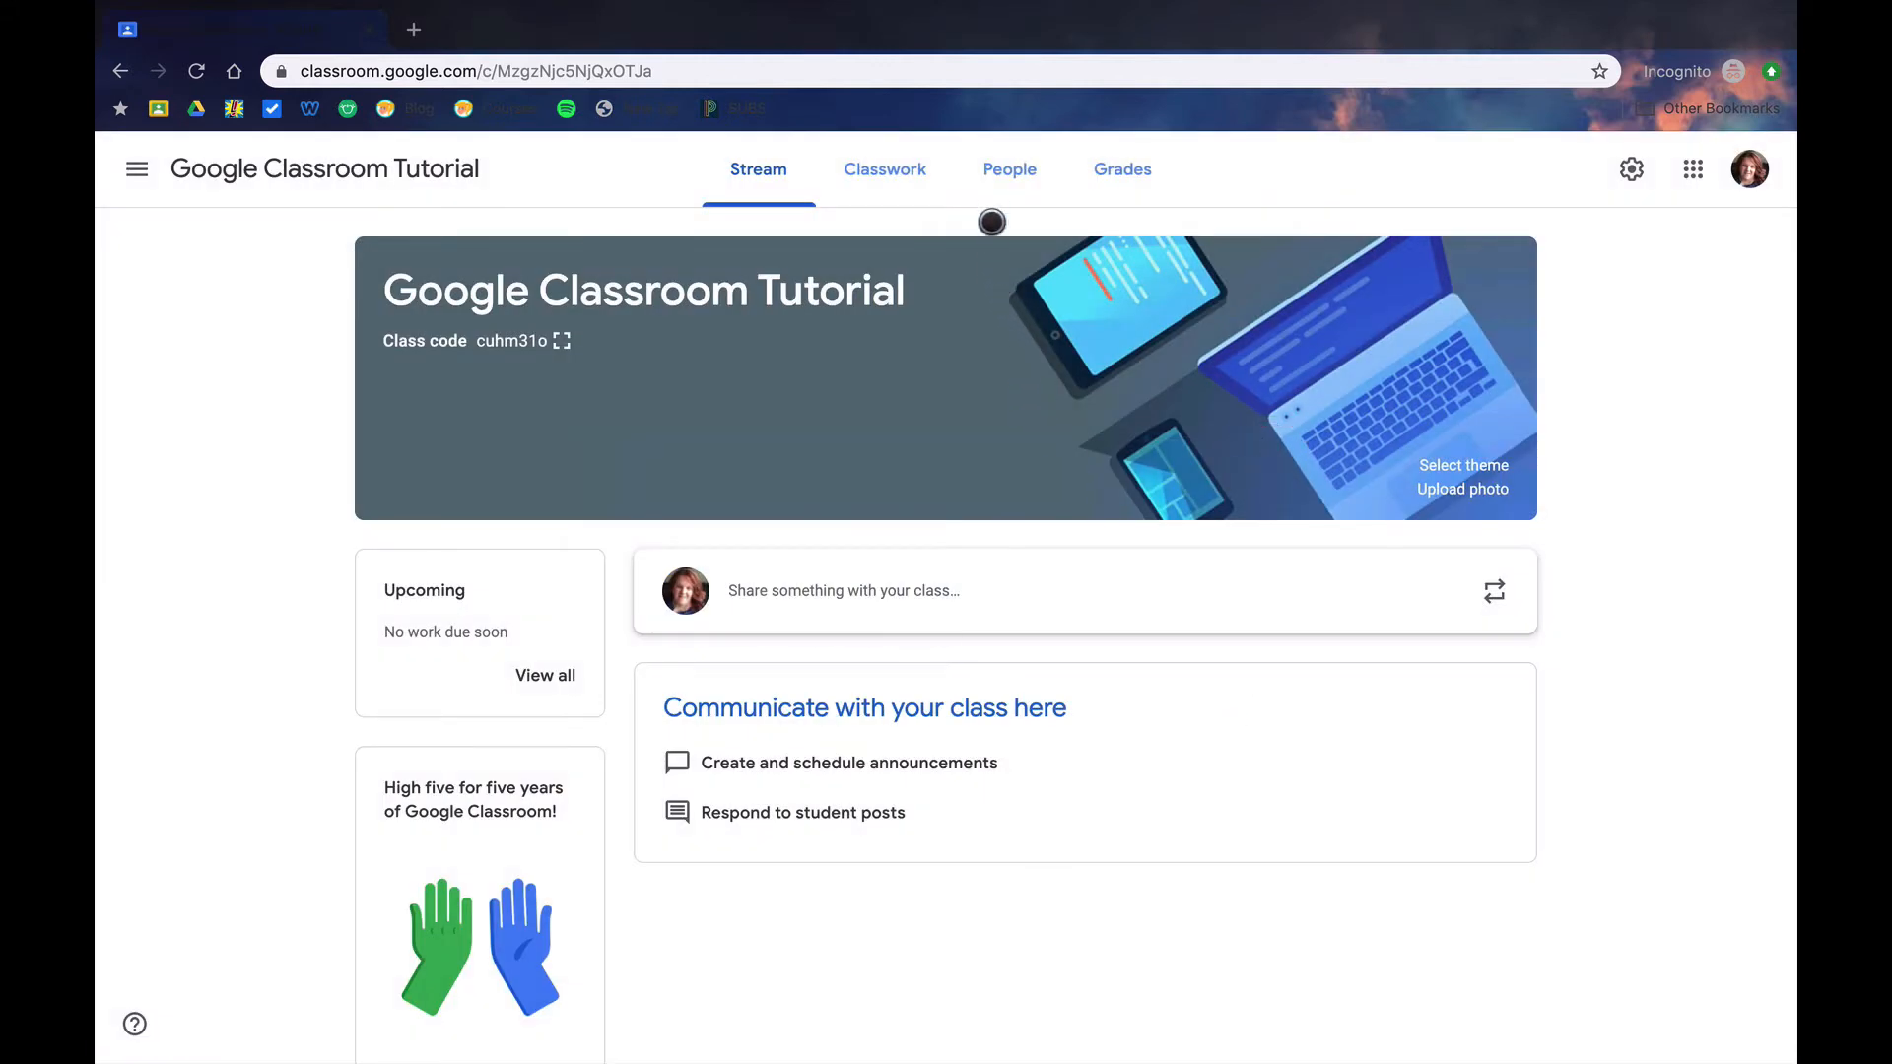
- Invite two students to the class by looking up each one's first name and send the invitations
click(1007, 170)
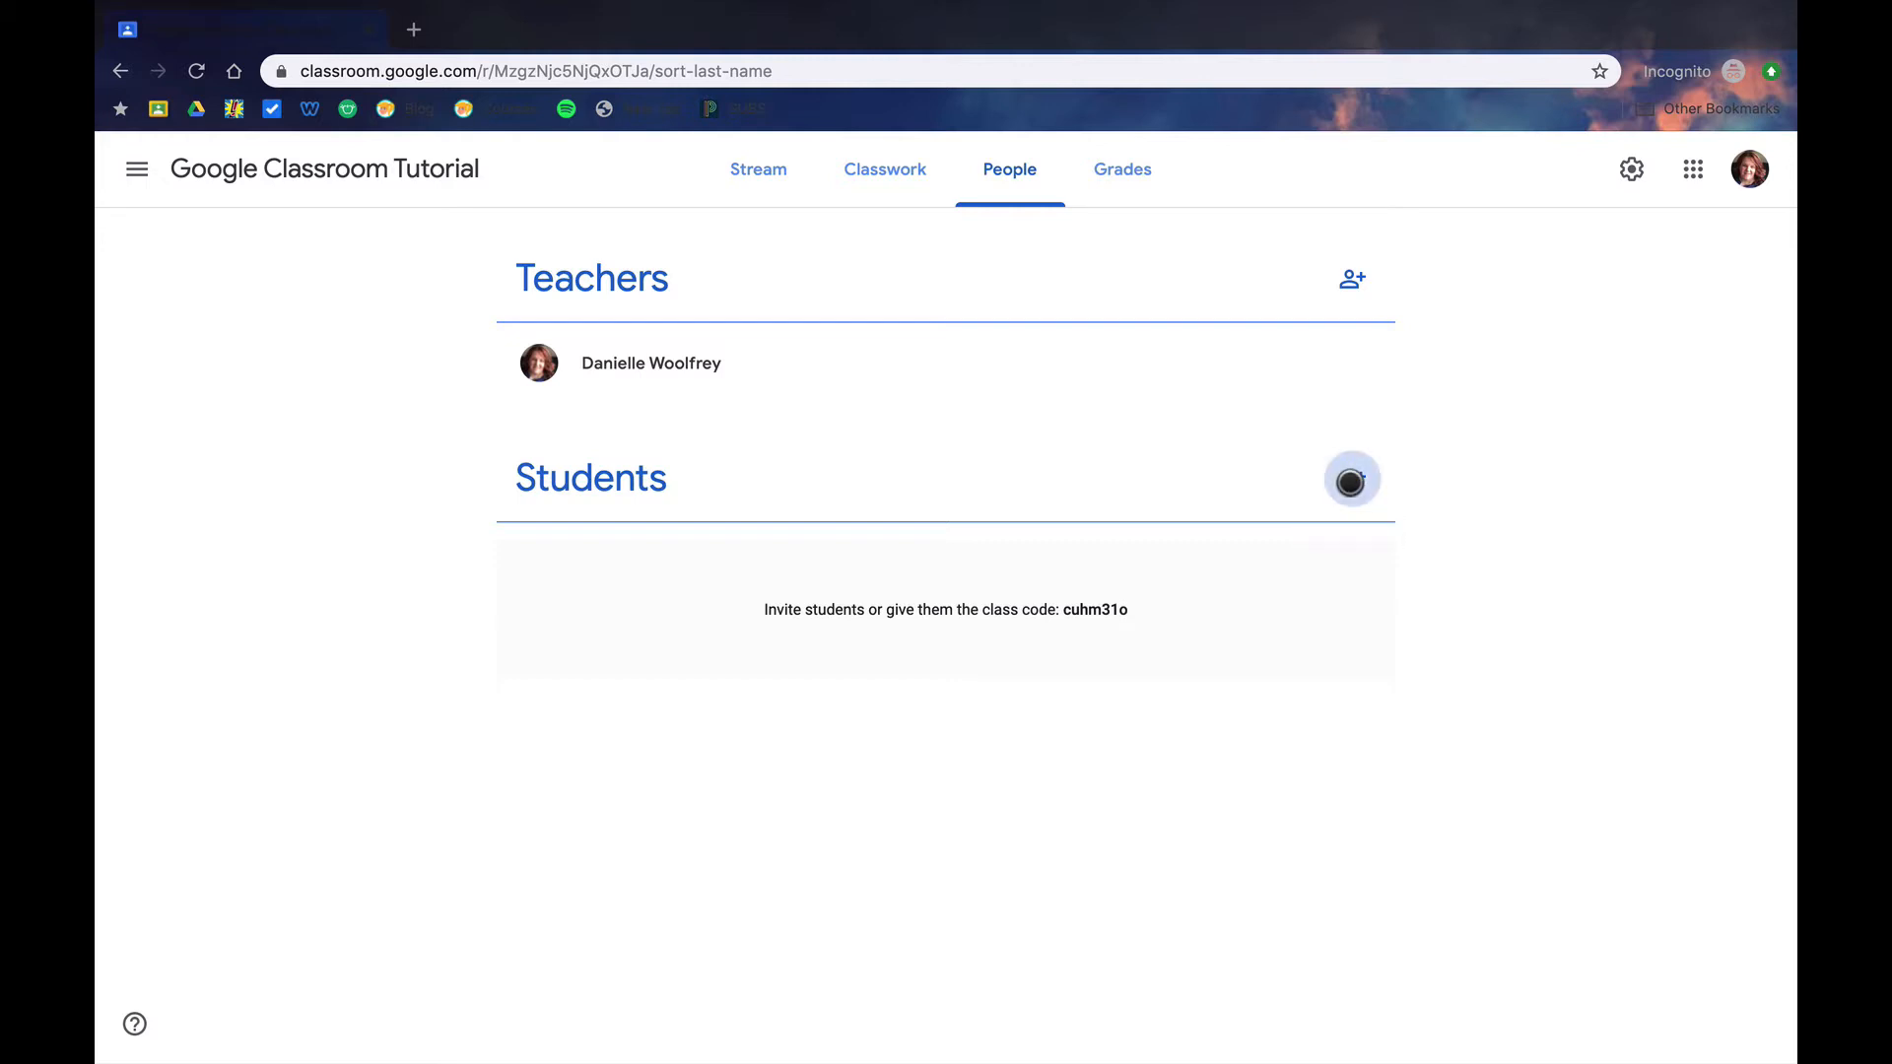
click(1350, 482)
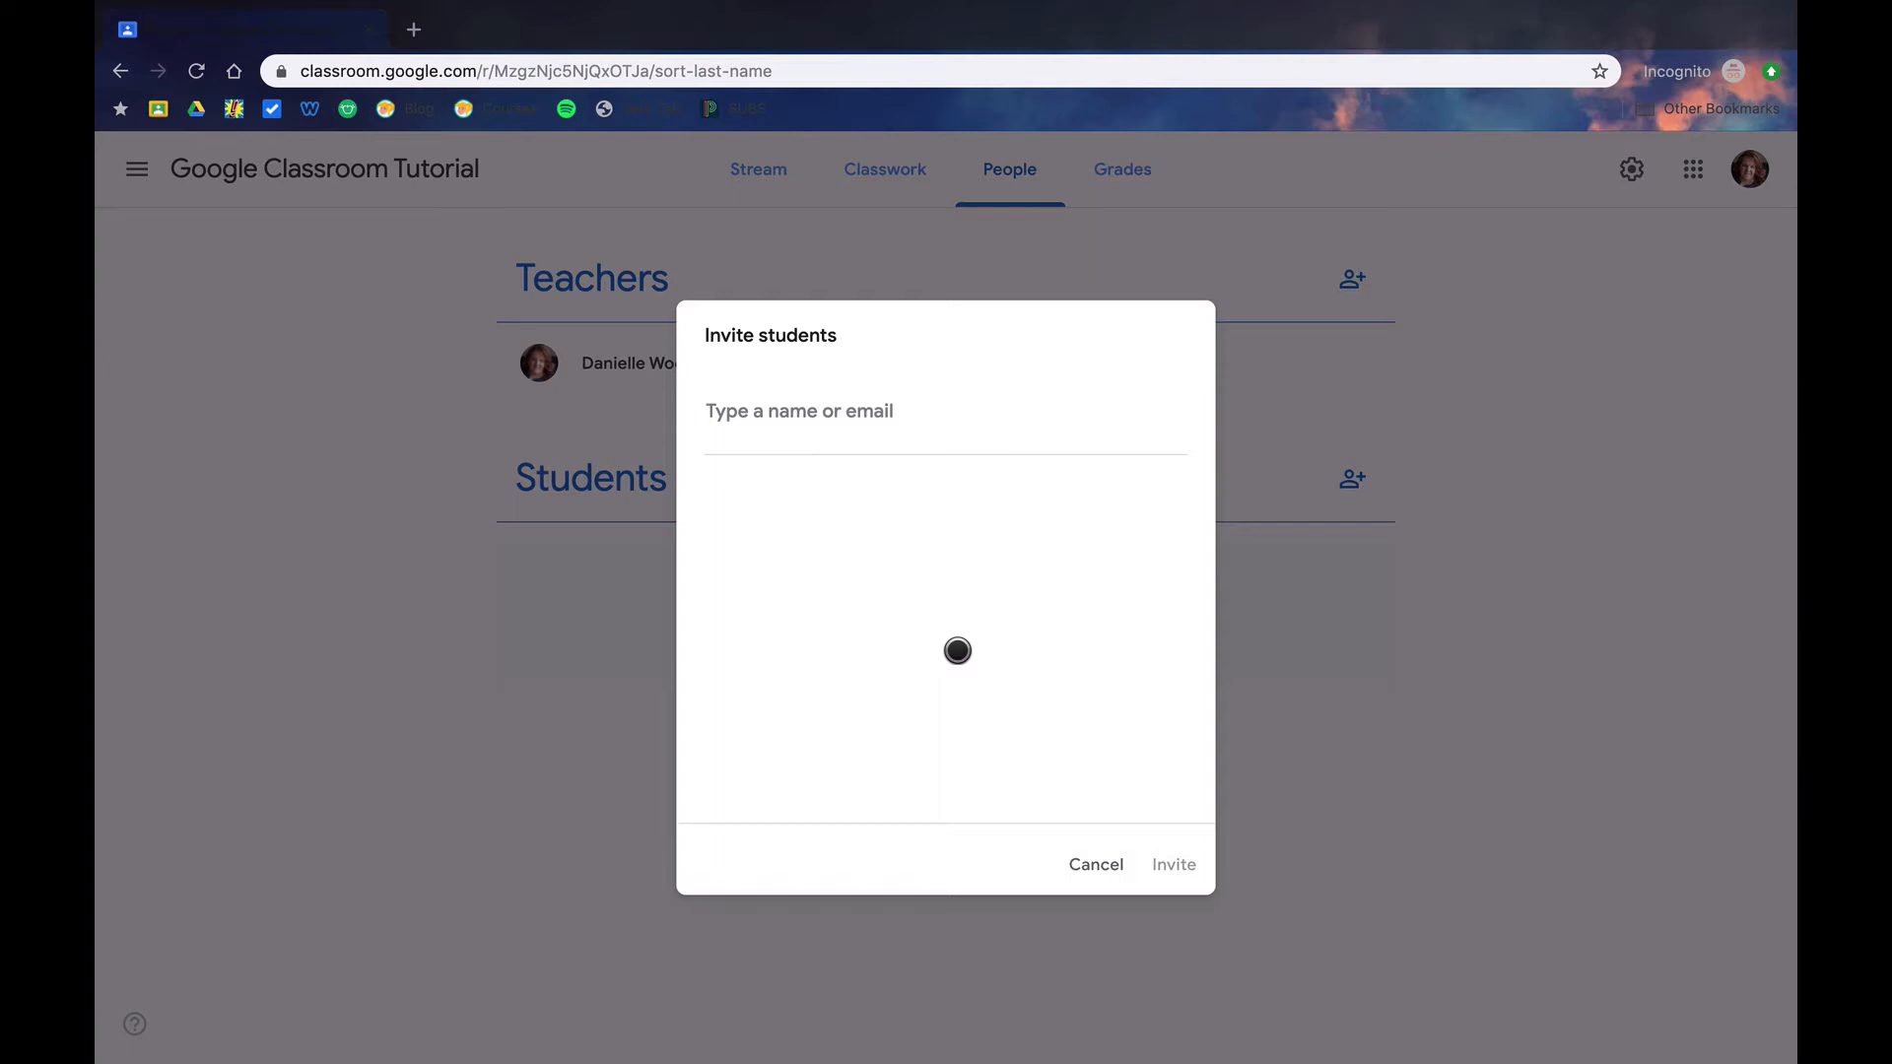
text(glena)
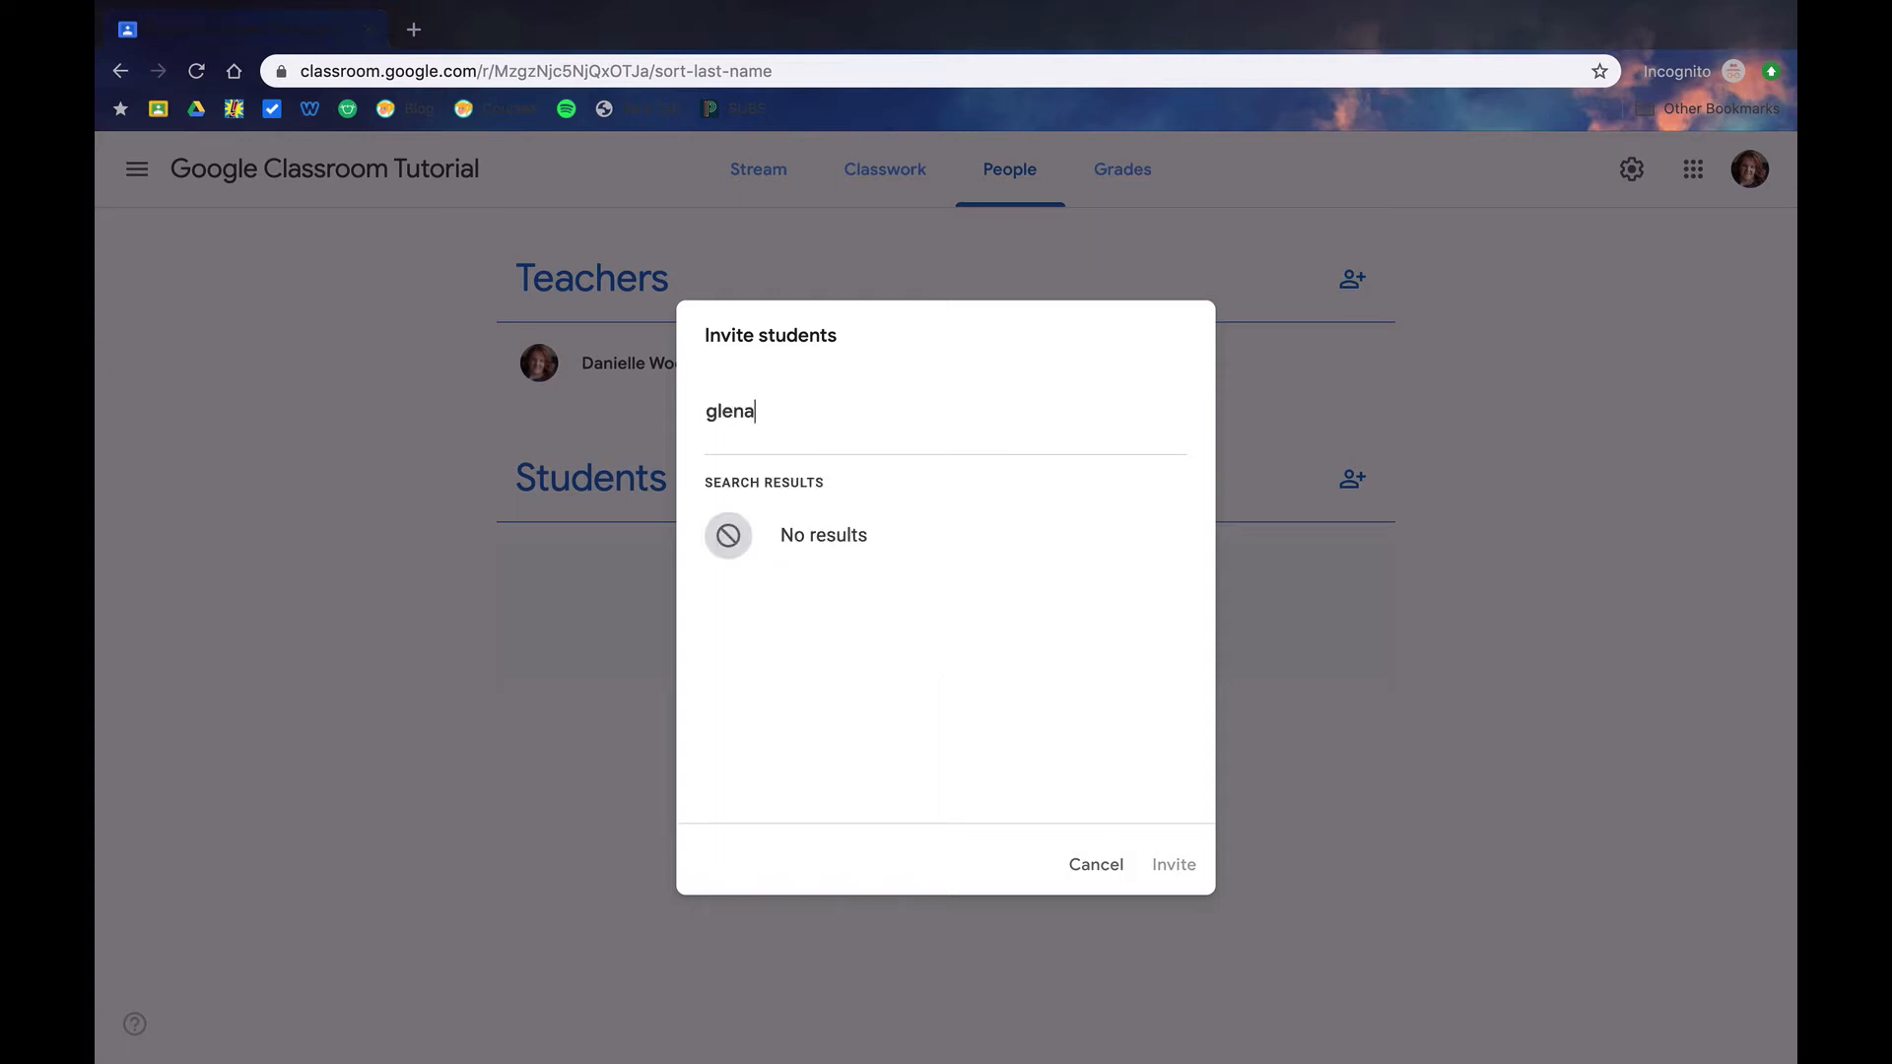
key(BackSpace)
text(da)
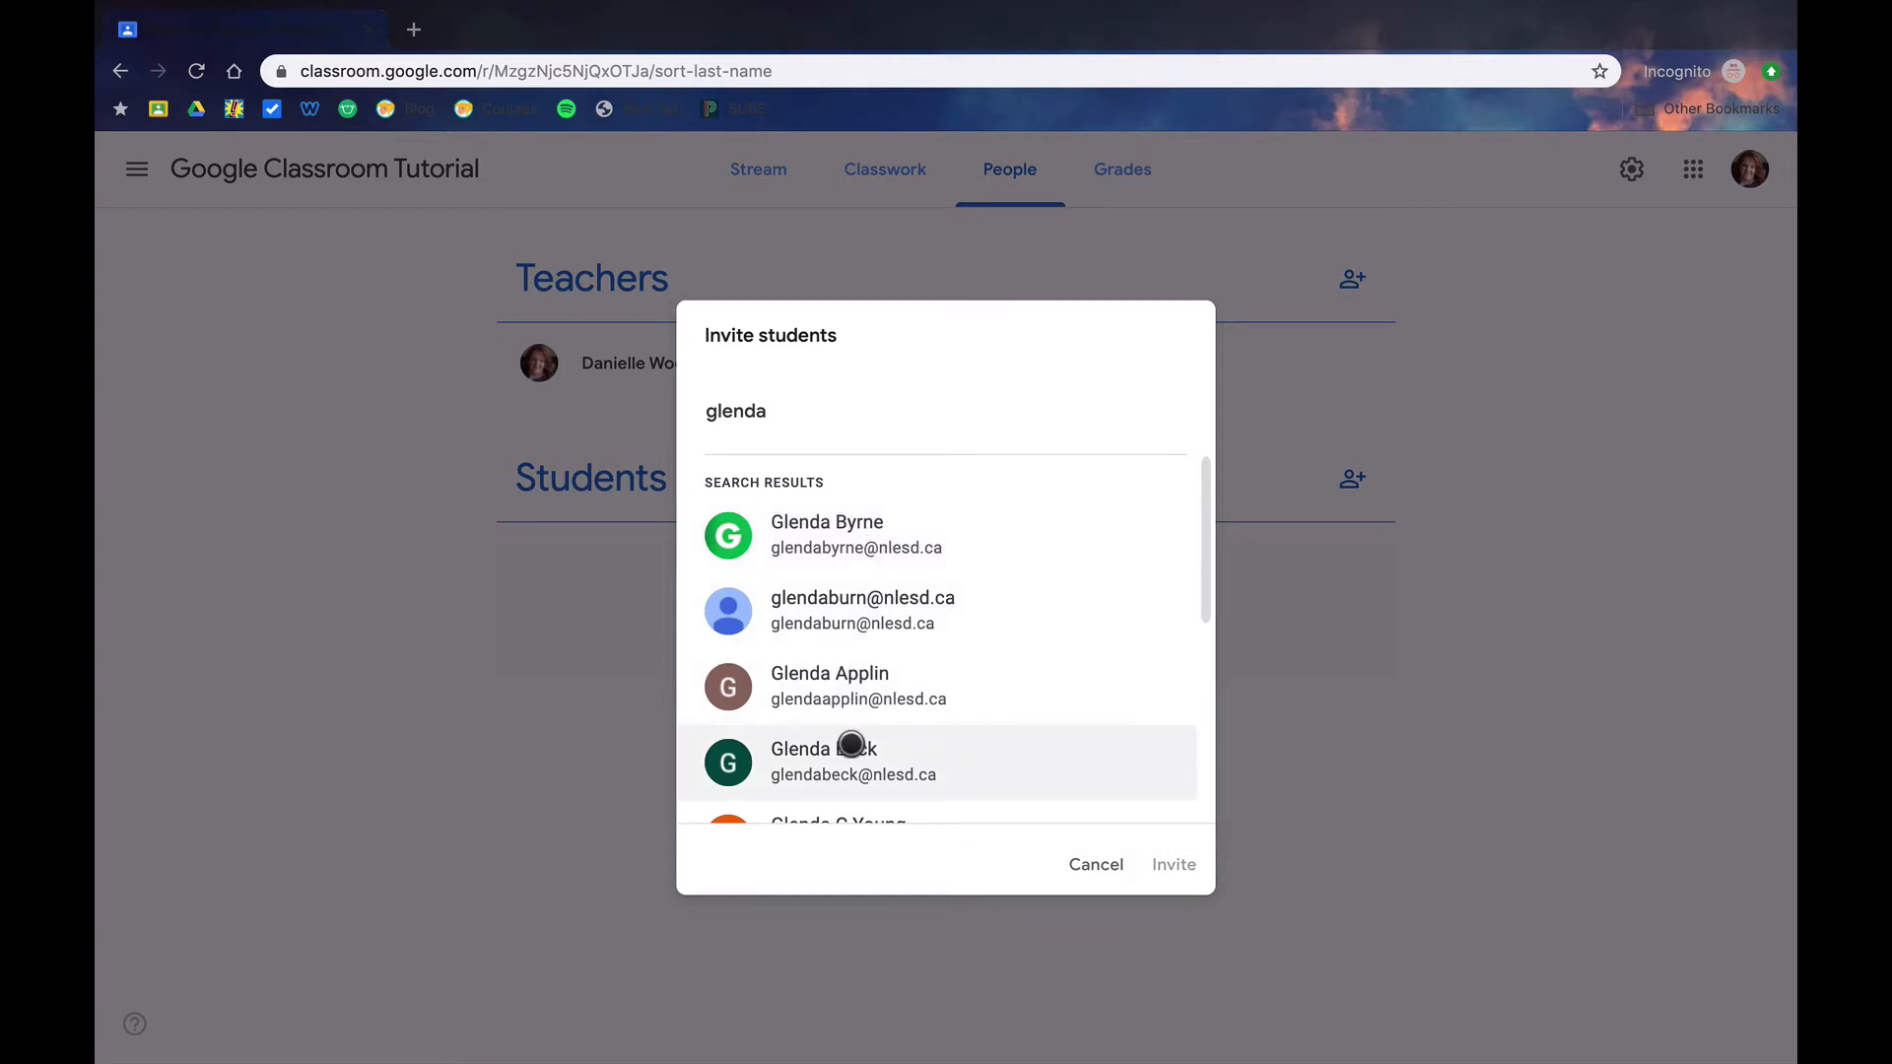
click(849, 545)
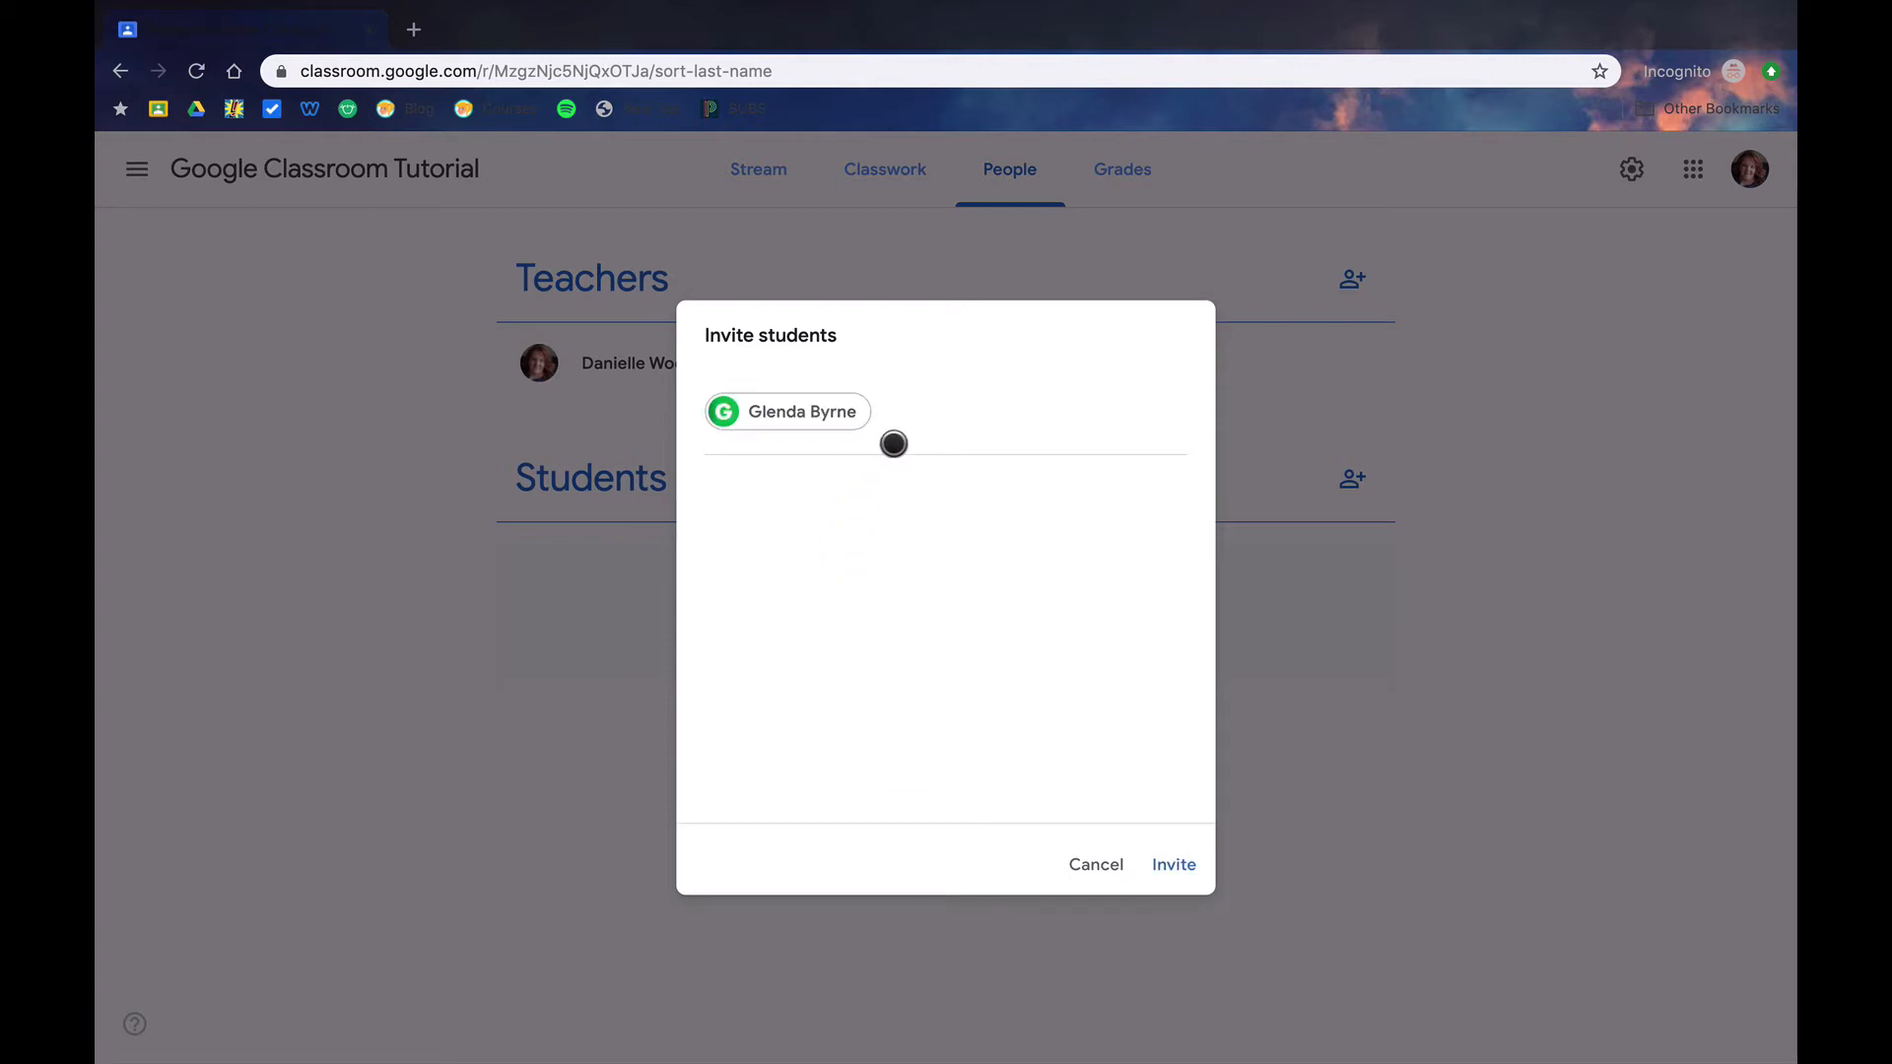
text(charlene)
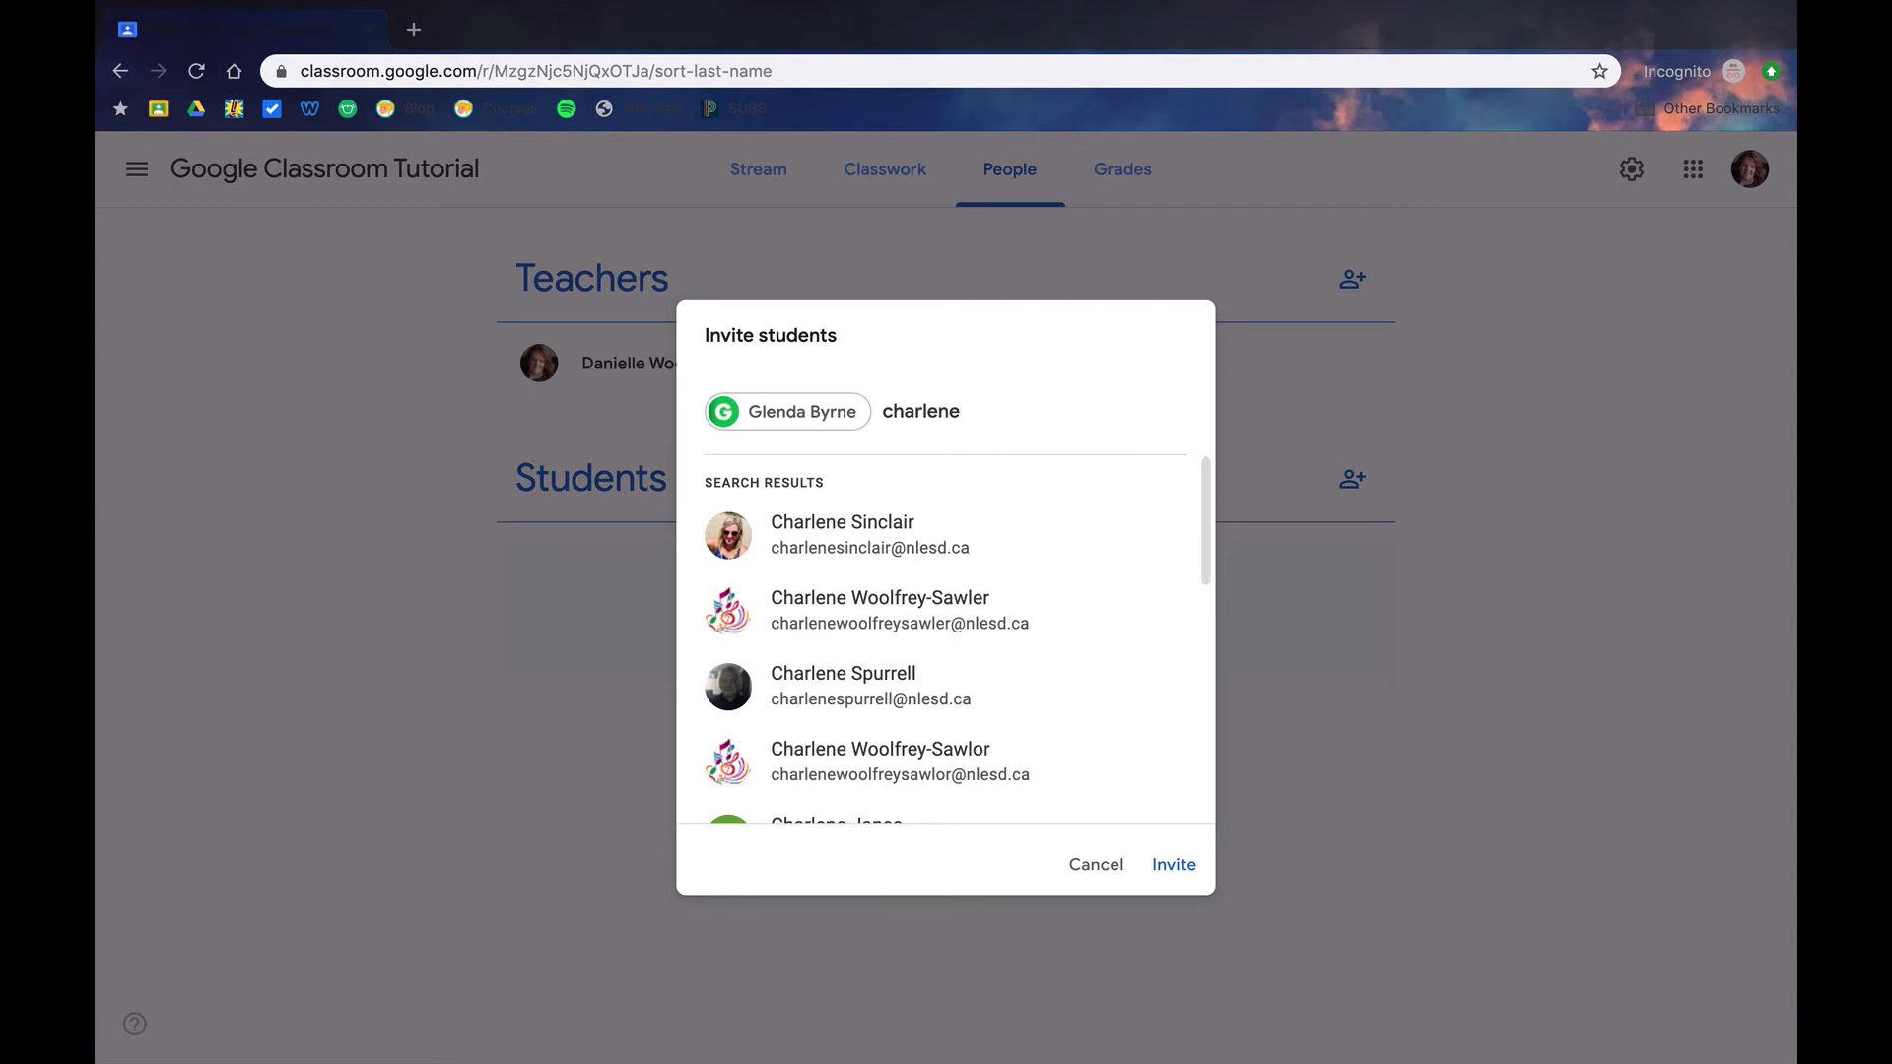
click(882, 529)
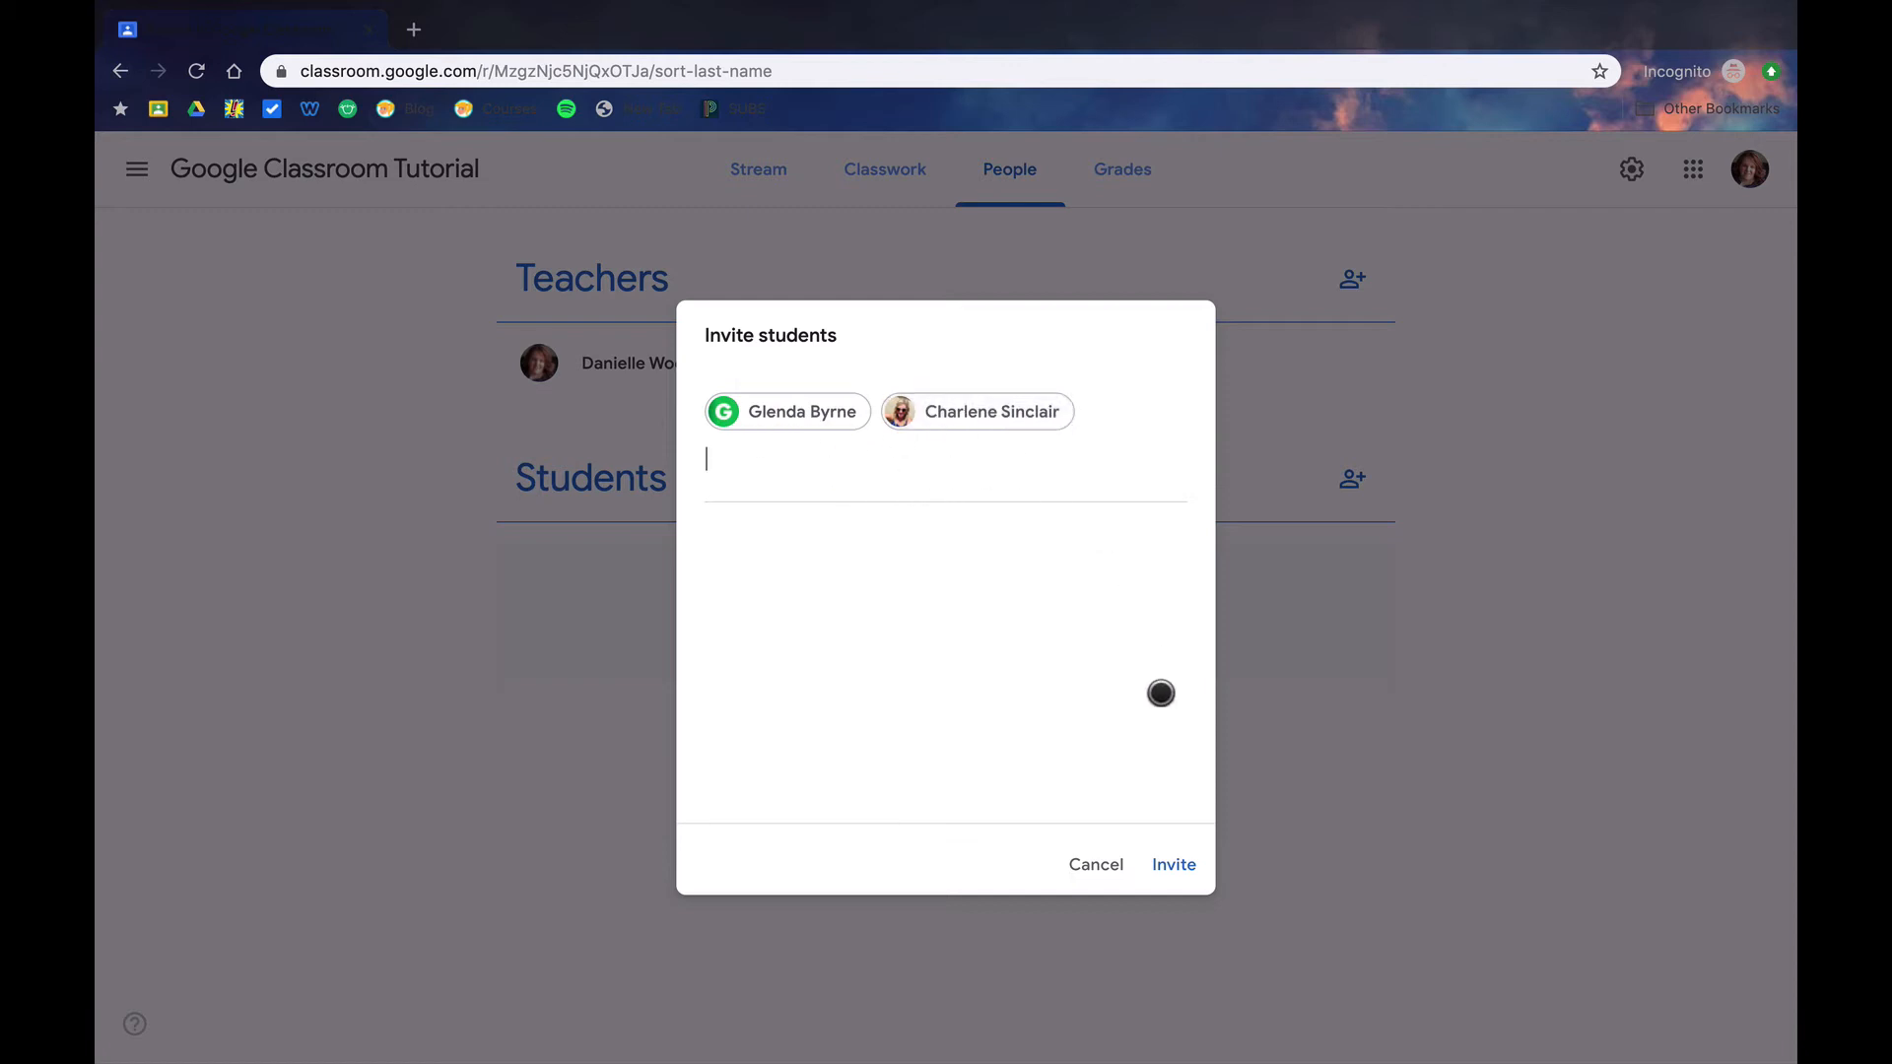
click(1179, 863)
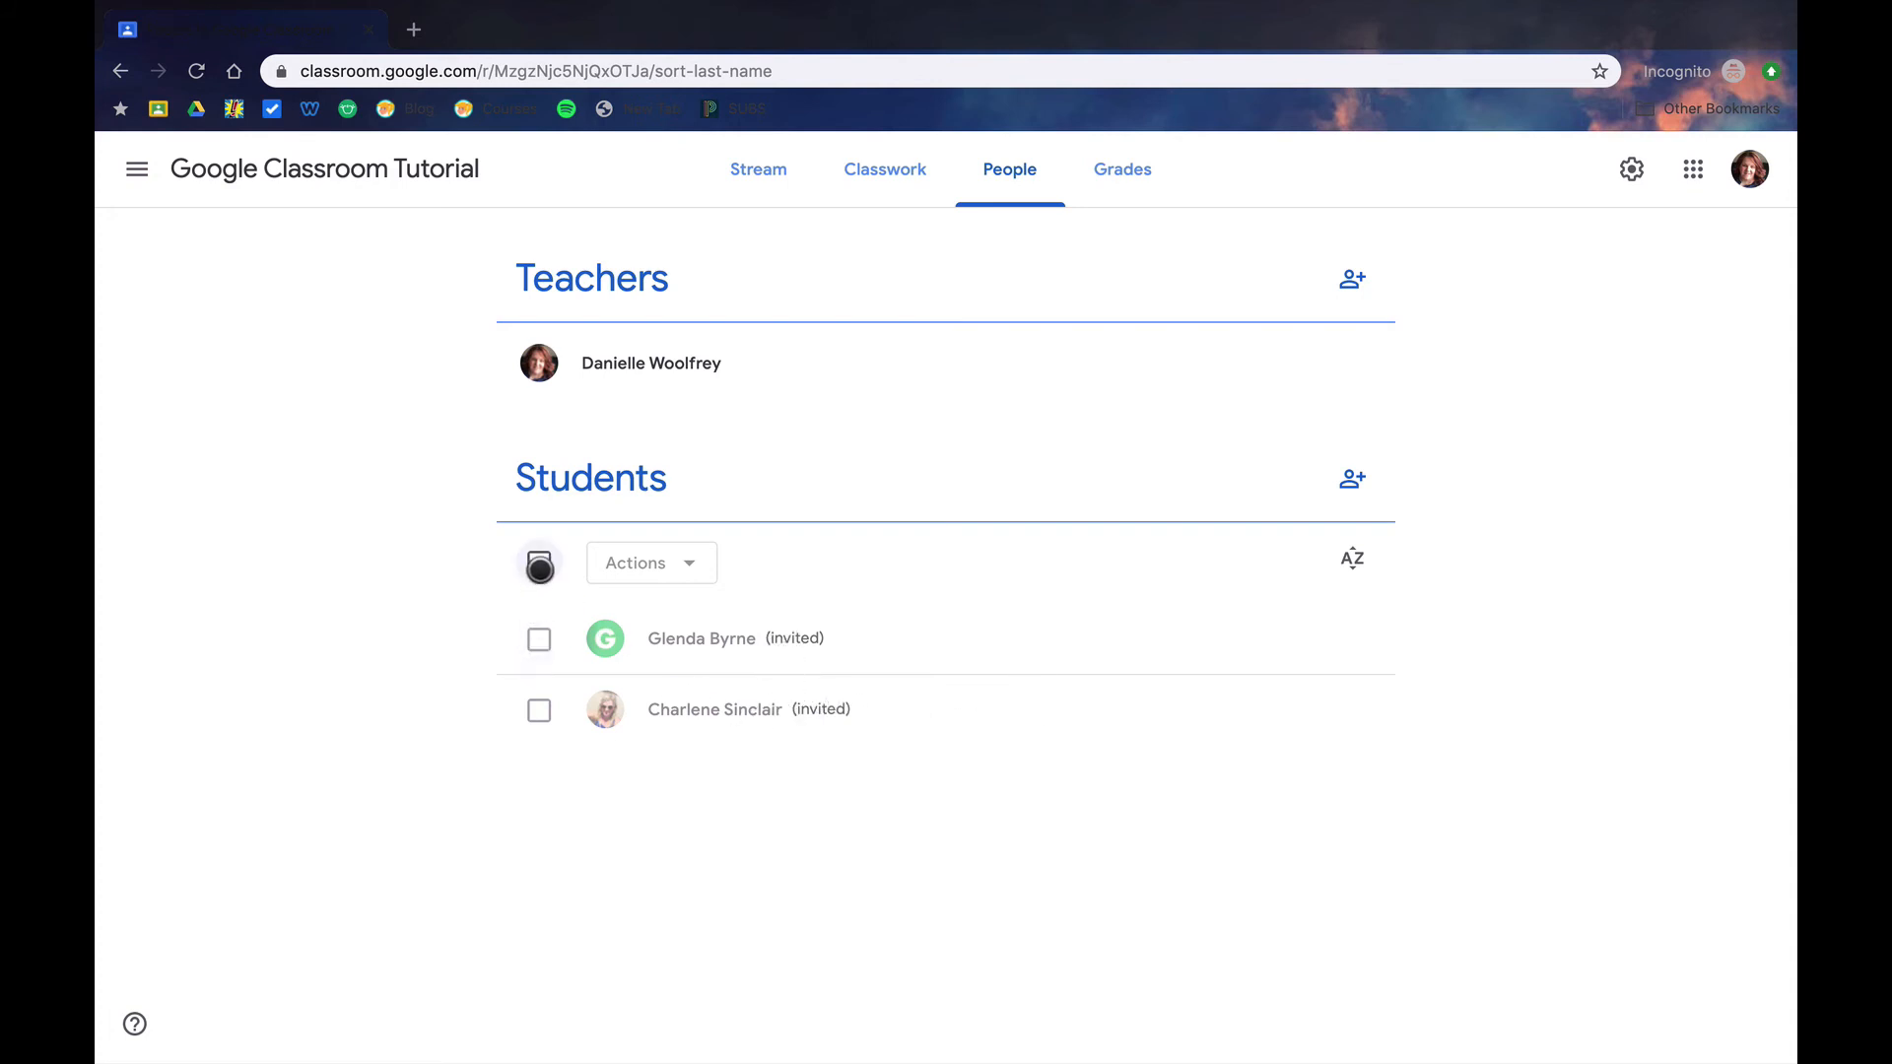
- Select all invited students in the class and show the actions available for them
click(538, 640)
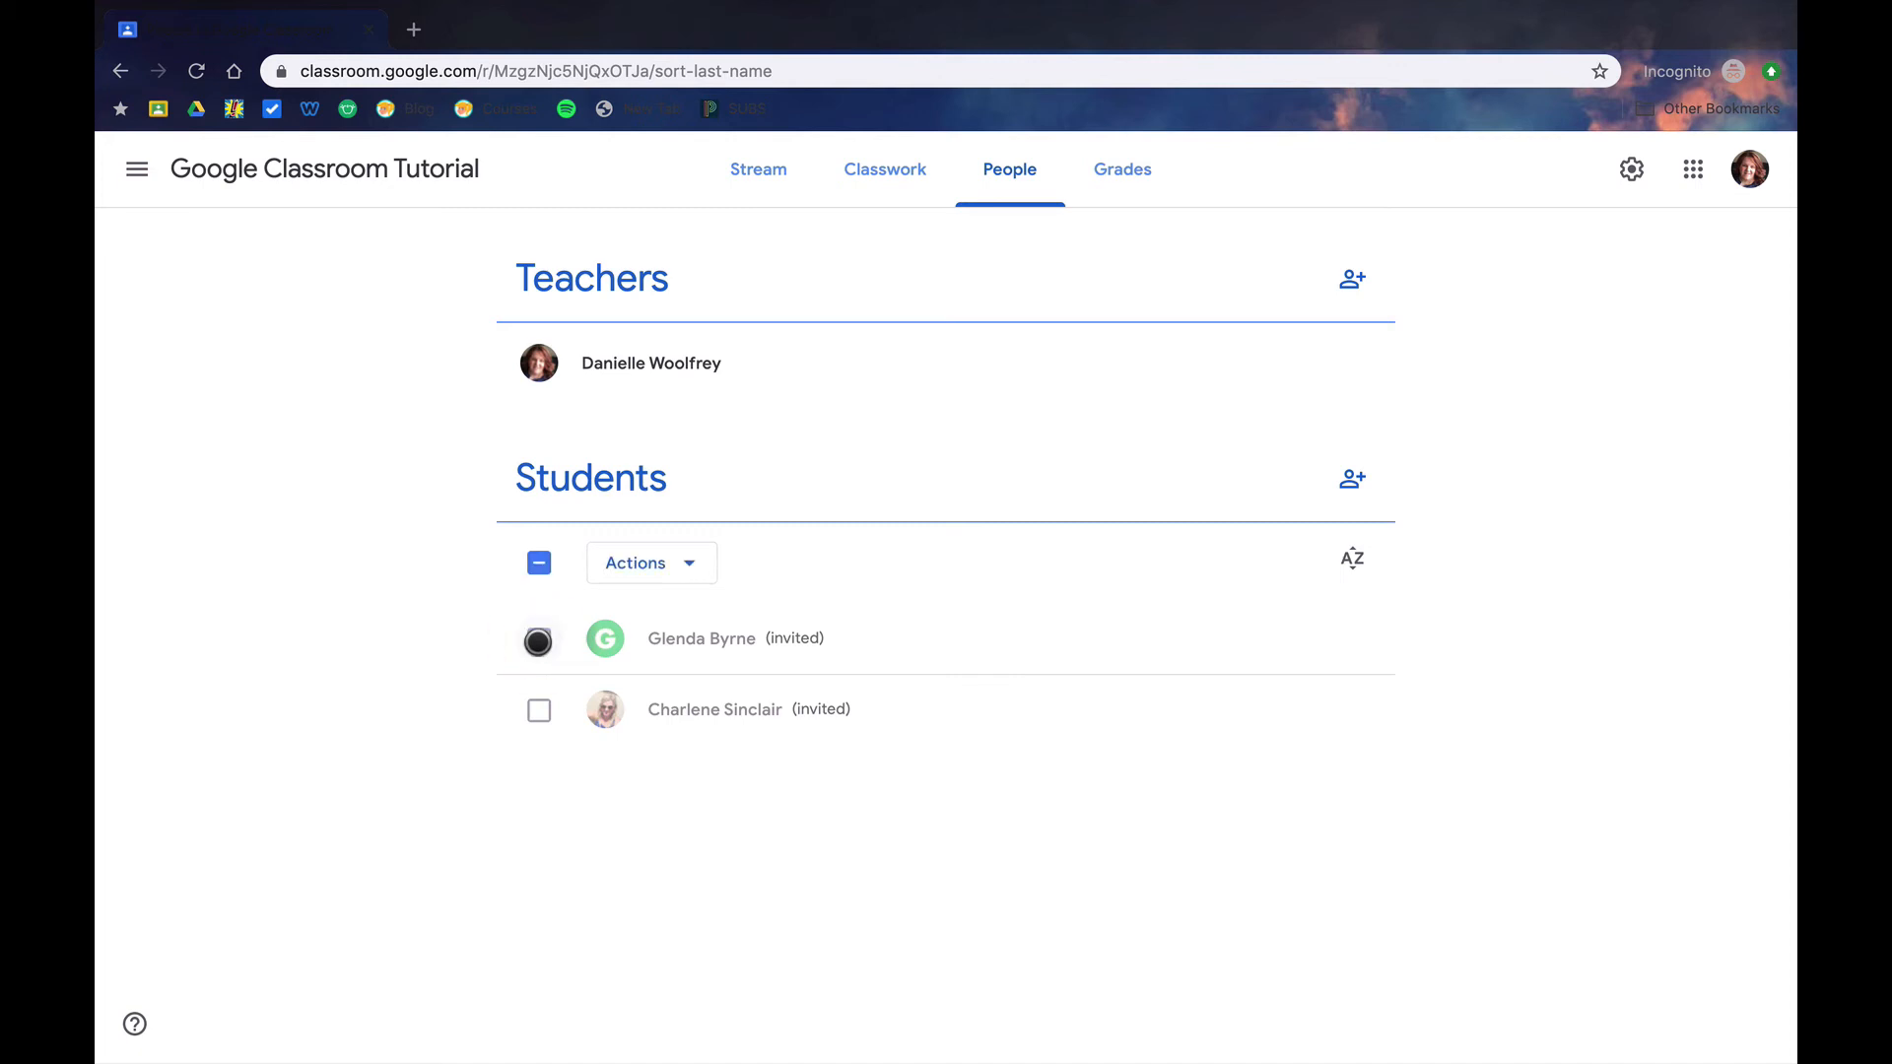
click(536, 565)
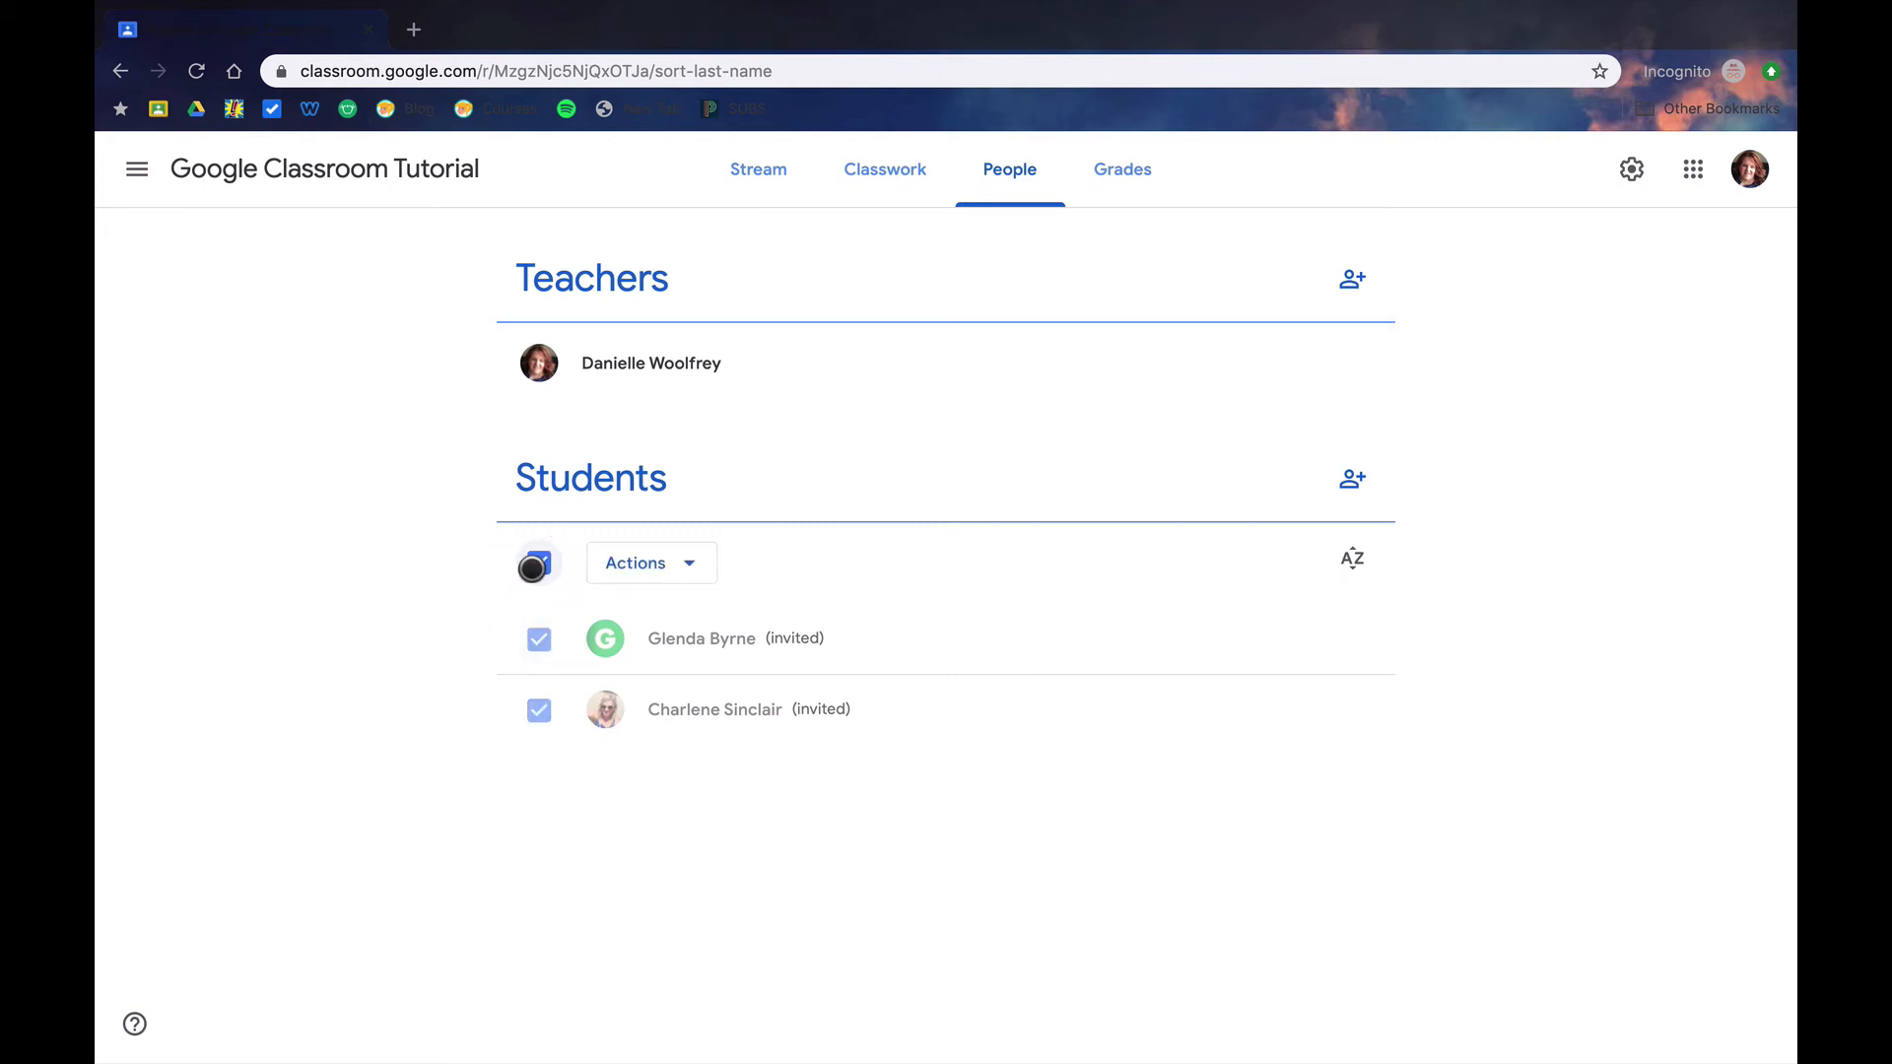
click(691, 565)
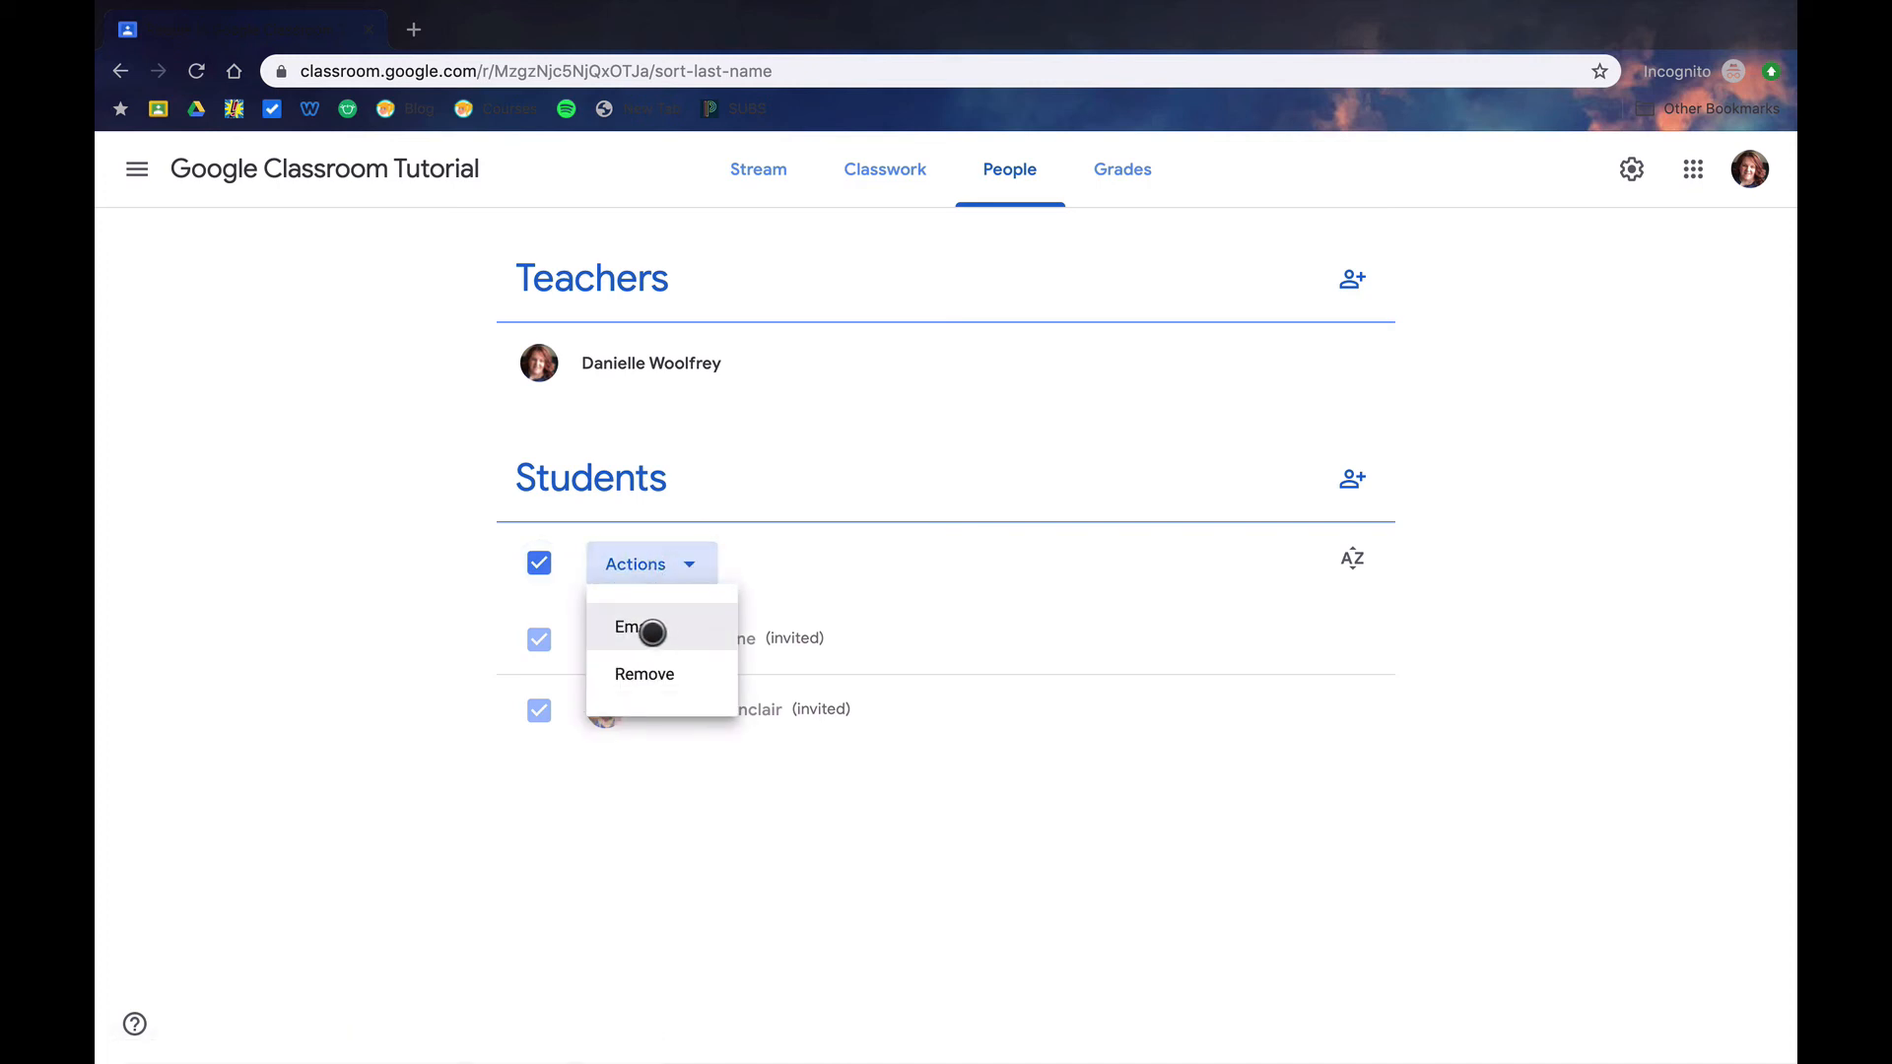